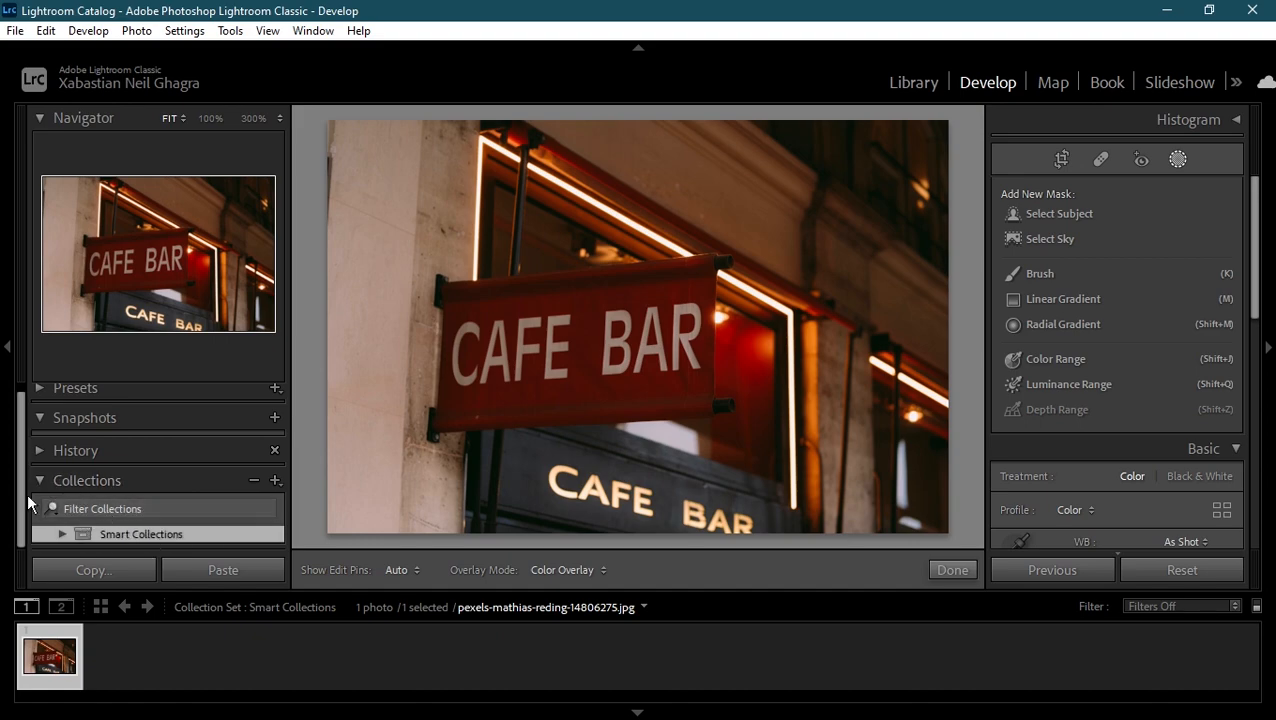
Step: Collapse the Collections and Navigator sections in the Develop module
scroll(58, 496, up, 1)
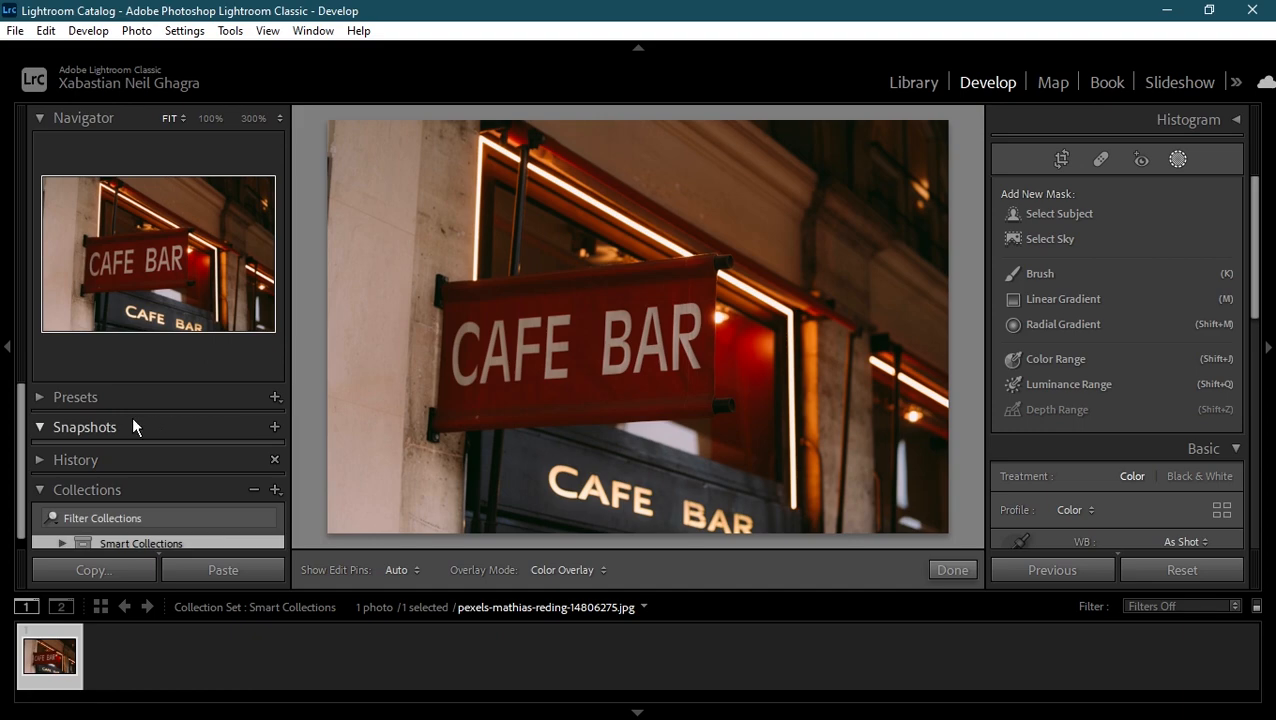
click(45, 491)
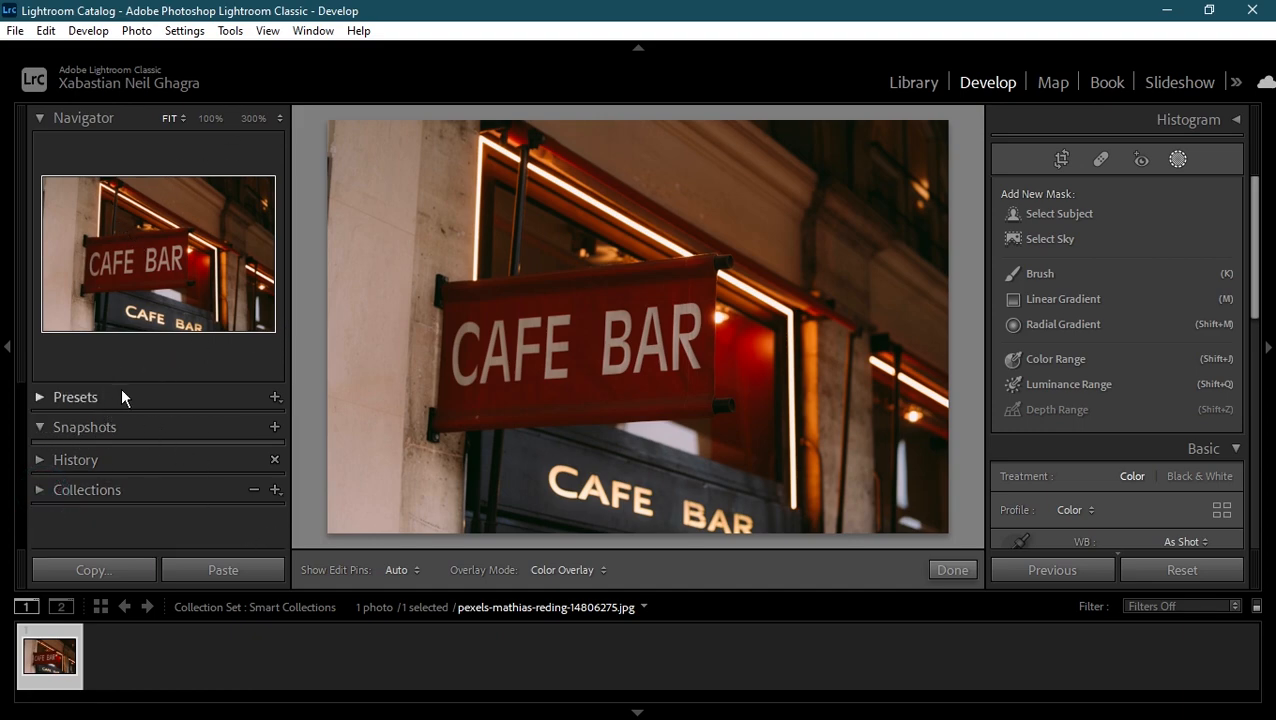
click(78, 400)
click(98, 401)
click(91, 425)
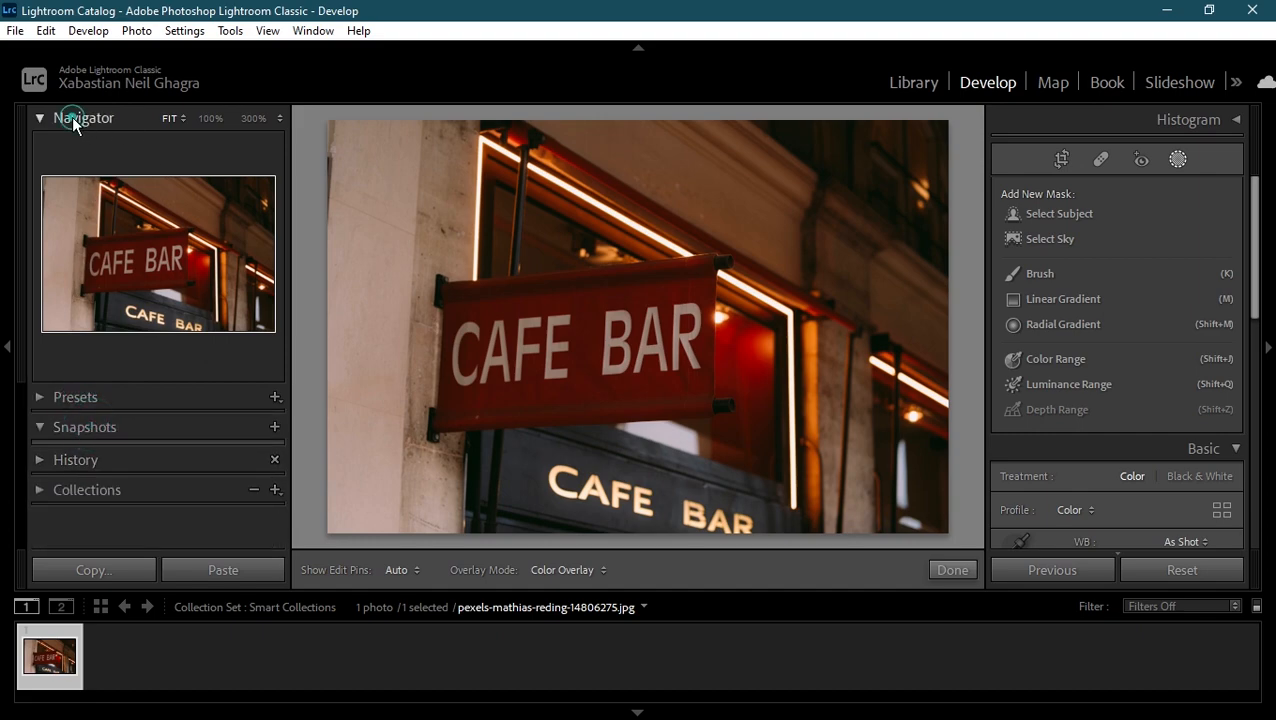
click(43, 113)
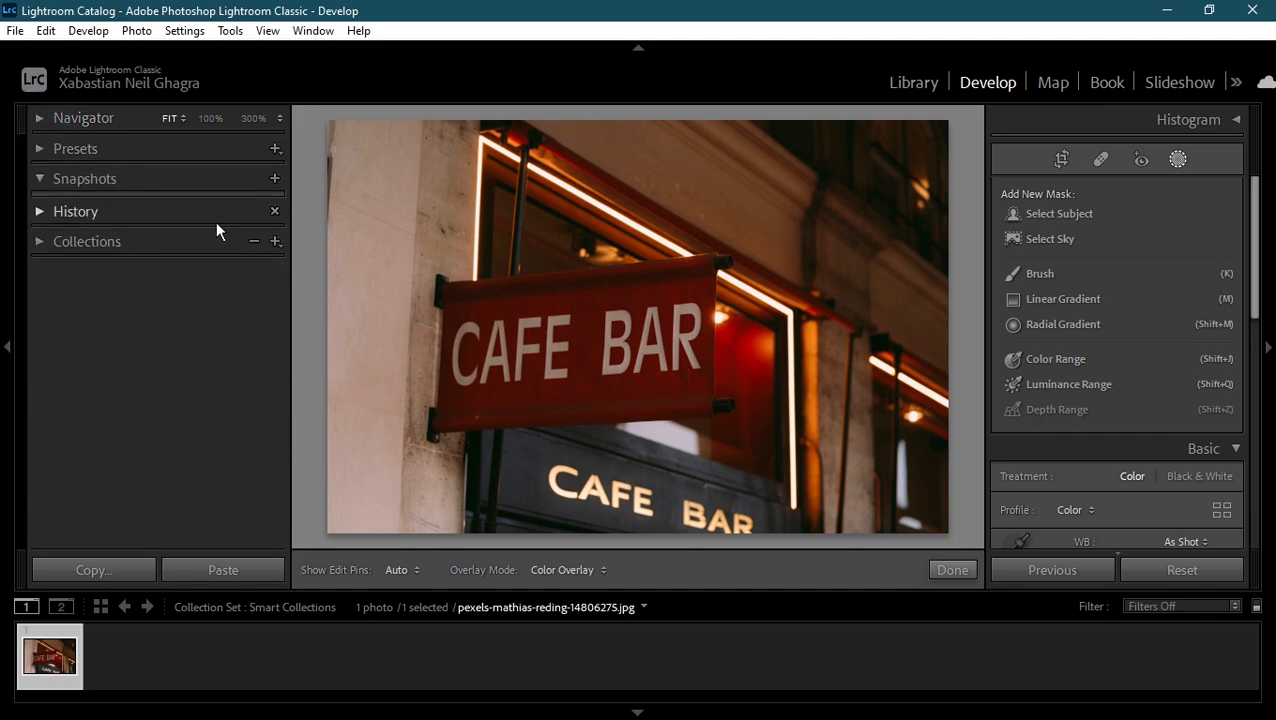
Step: Switch to the Library module, expand Catalog and show All Photographs
click(914, 84)
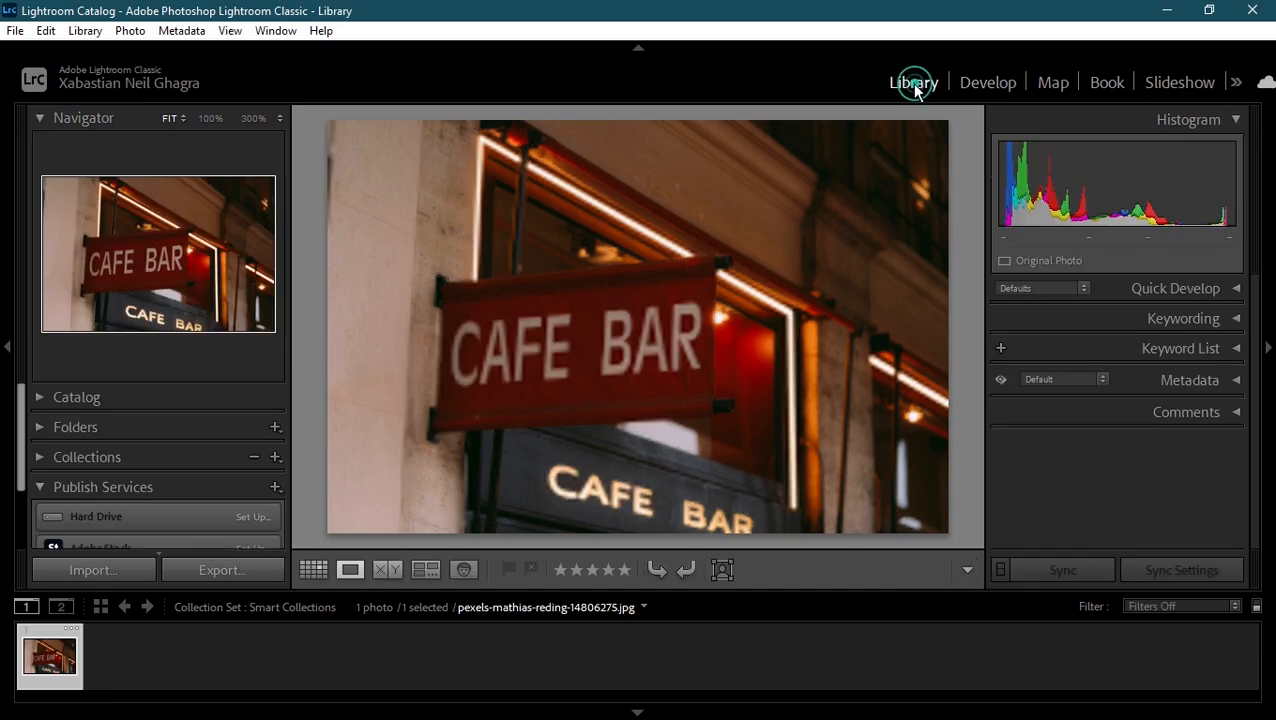
click(40, 399)
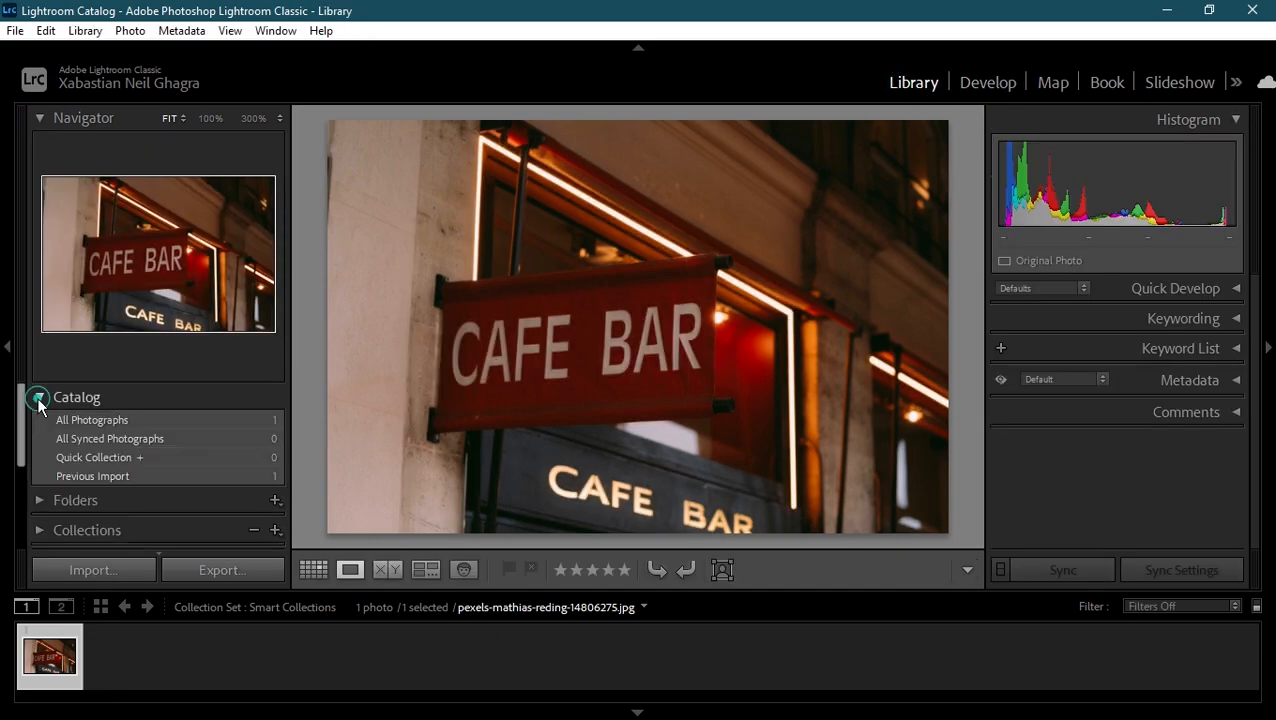
click(104, 419)
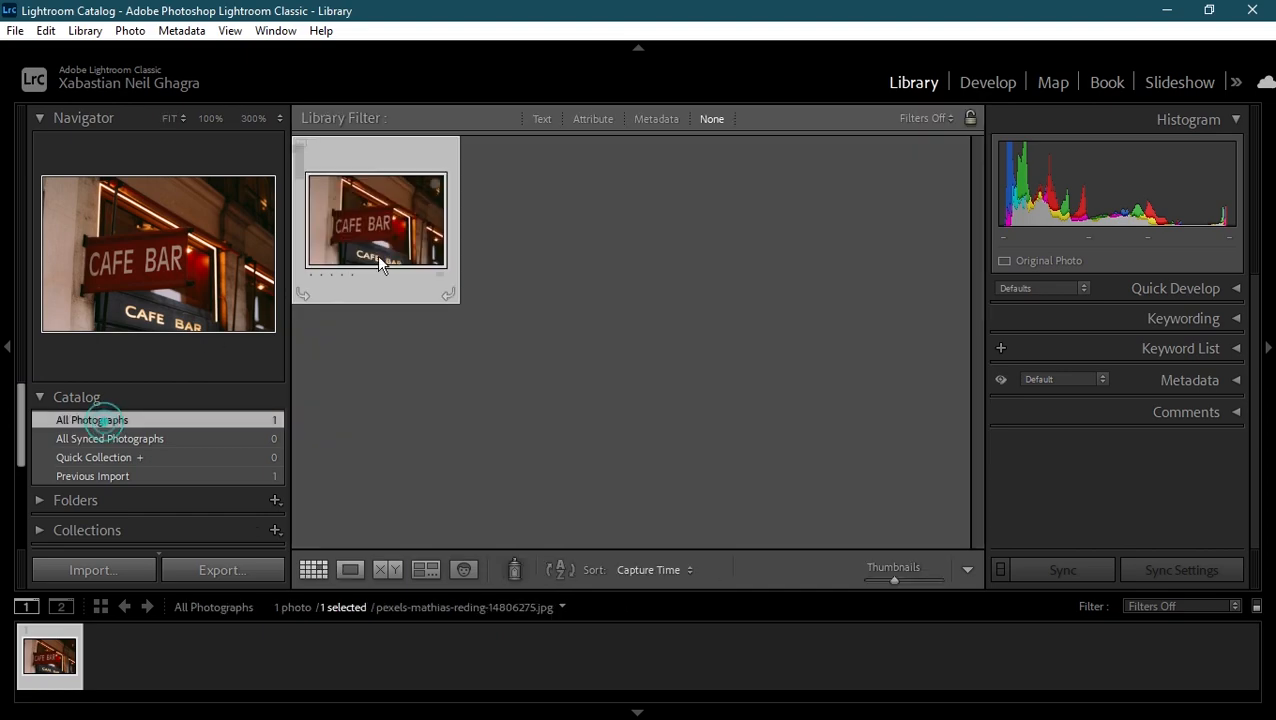
Step: Flag the CAFE BAR photo as a pick in the grid
right_click(363, 250)
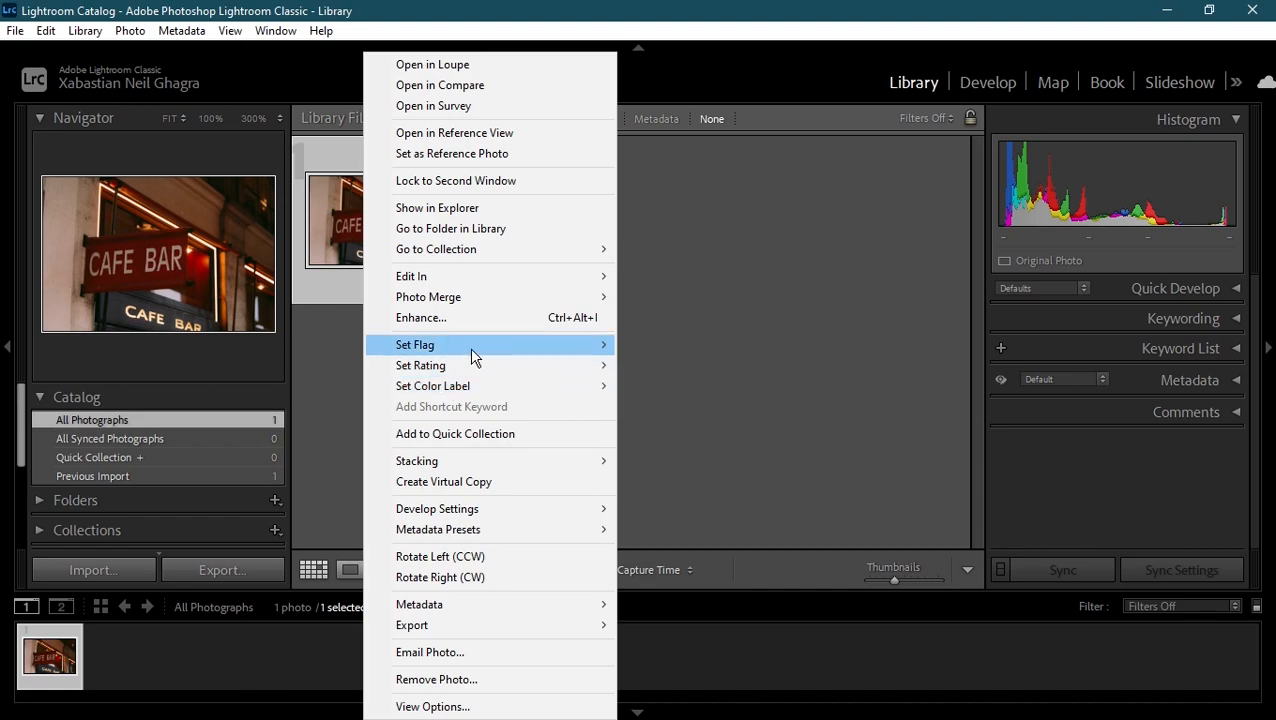
mouse_move(487, 347)
click(693, 352)
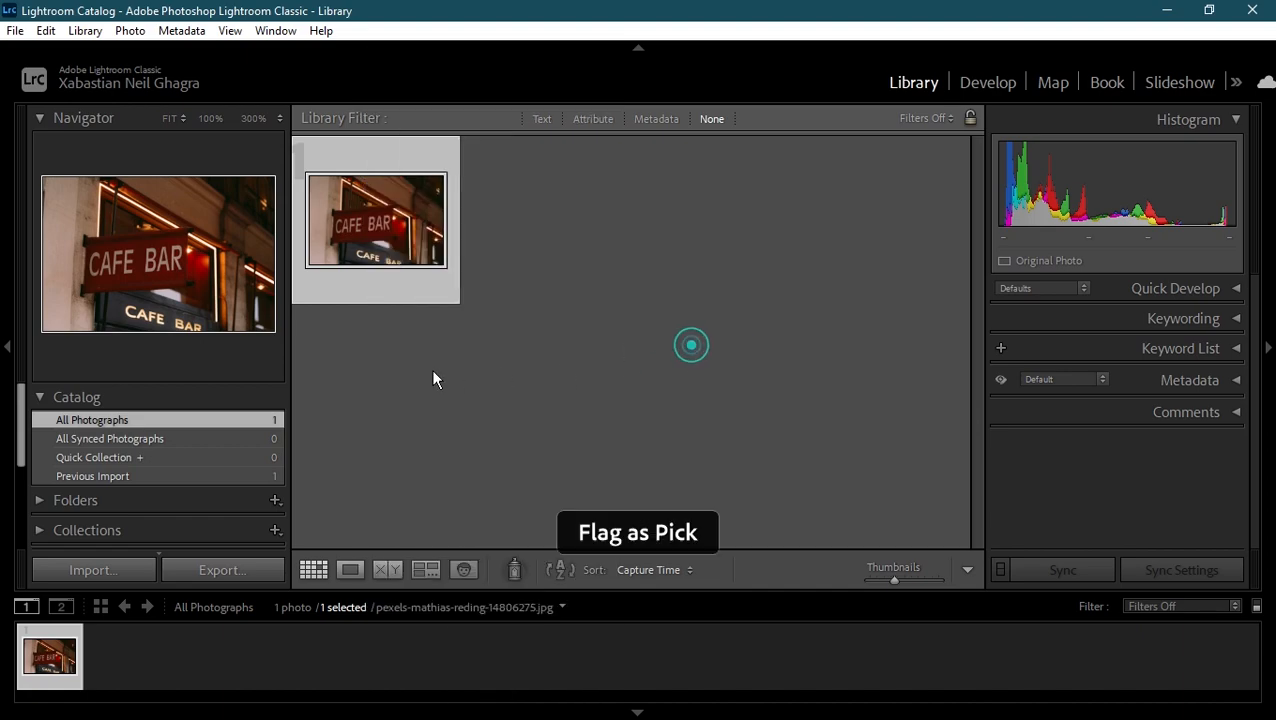
right_click(385, 262)
click(700, 541)
click(700, 541)
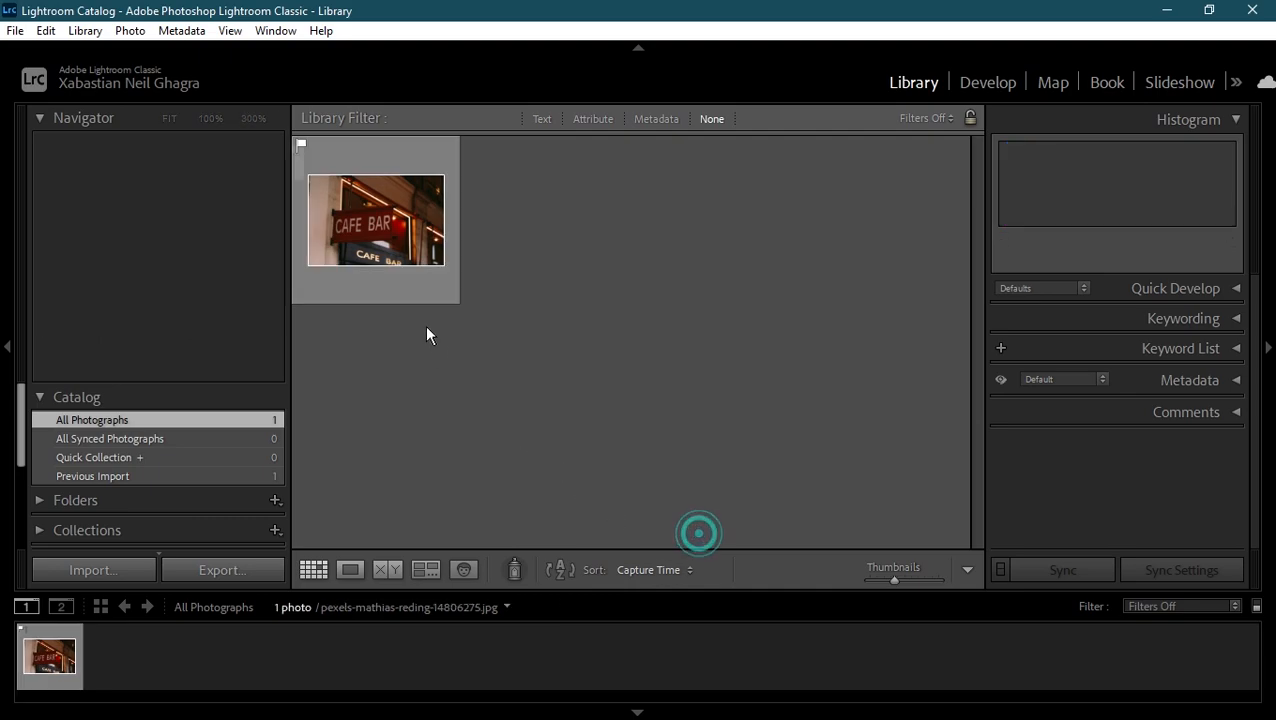
Step: Set the thumbnail footer to show Rating and rate the CAFE BAR photo 3 stars
right_click(415, 276)
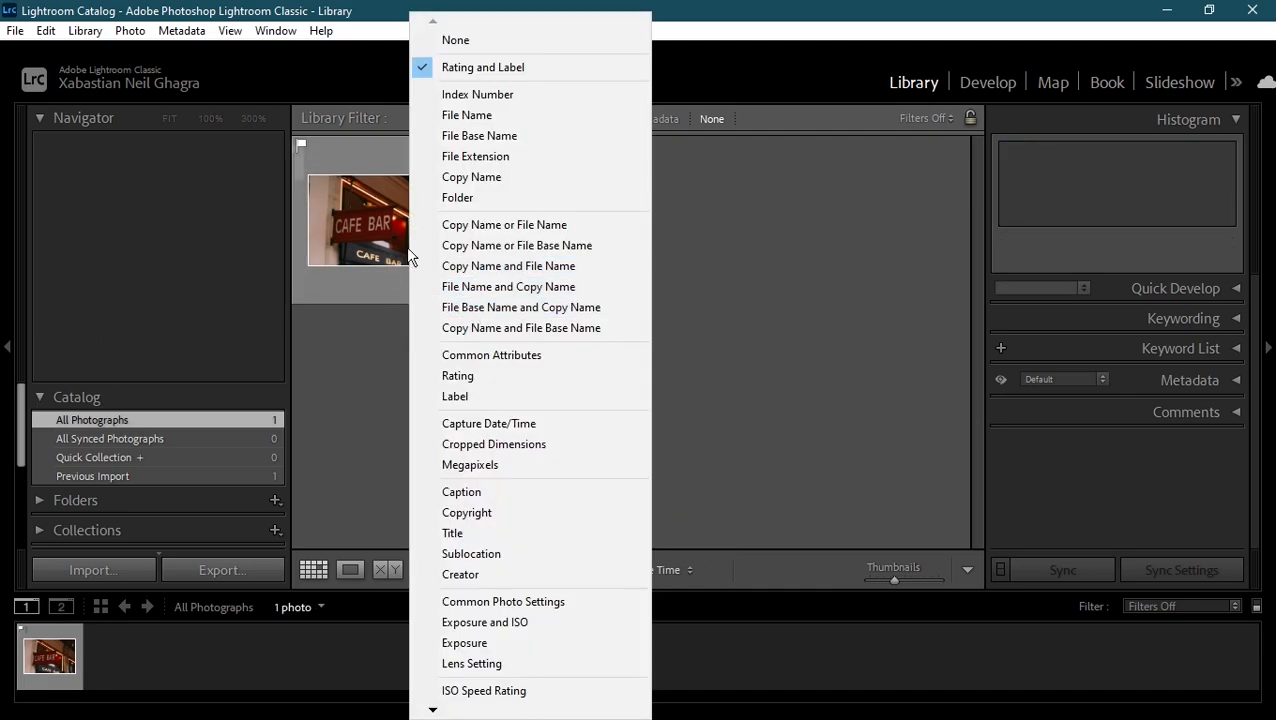
click(494, 380)
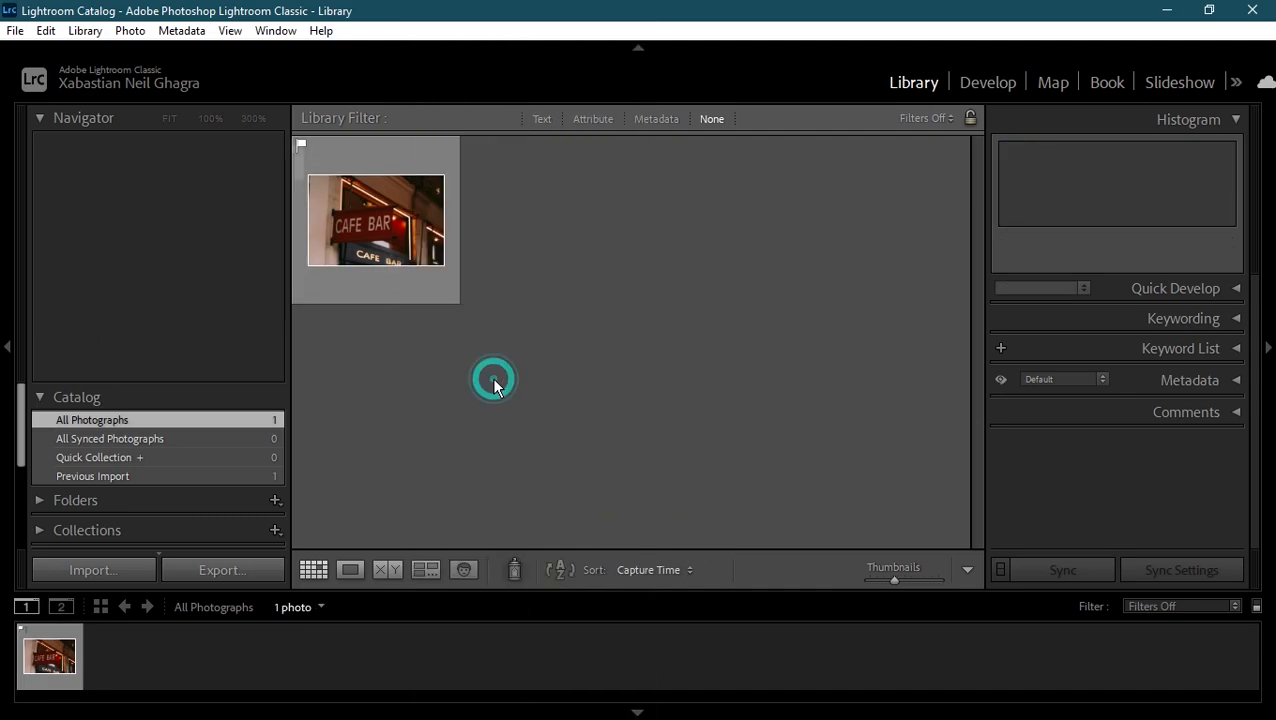
right_click(406, 250)
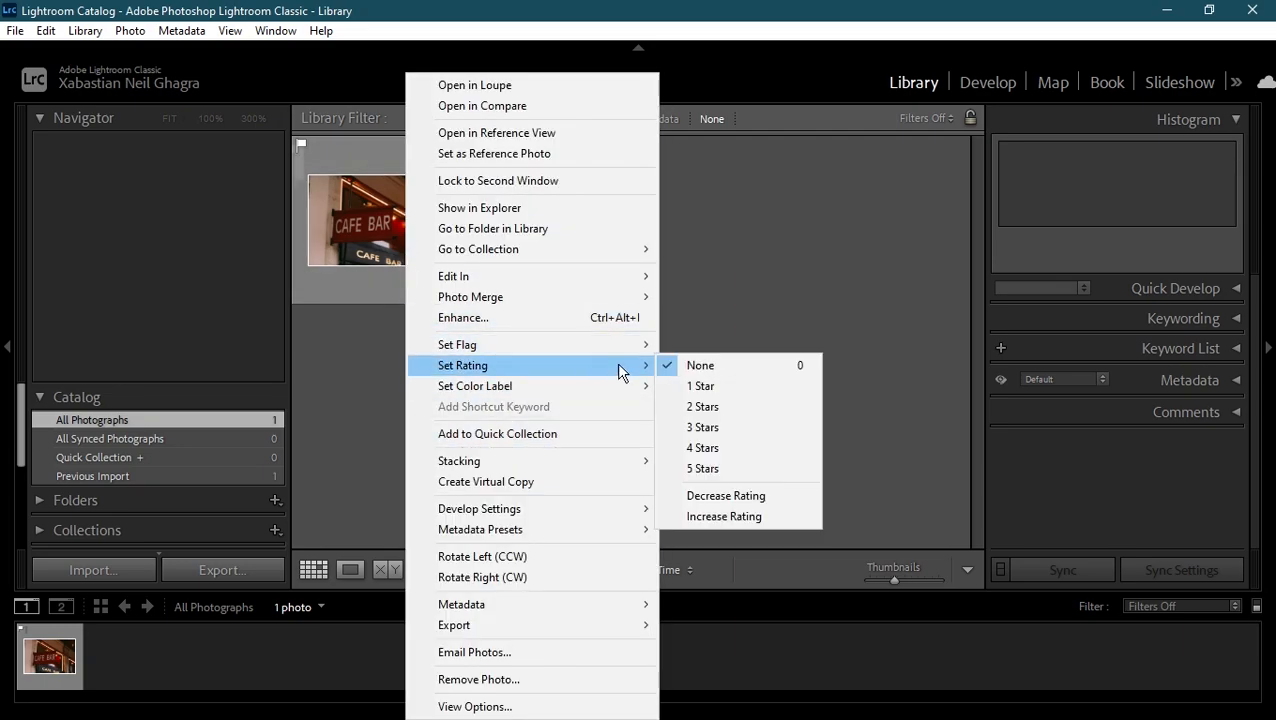
mouse_move(640, 374)
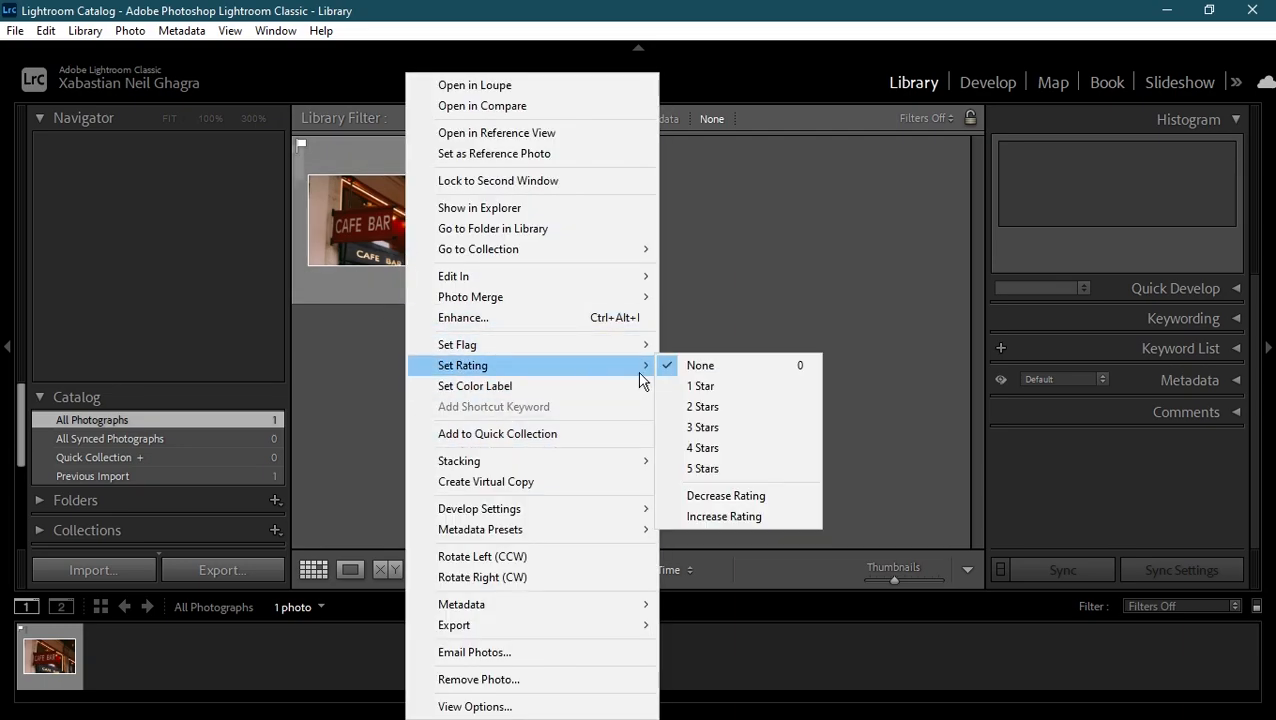
click(725, 425)
Step: Assign the purple color label to the CAFE BAR photo
right_click(430, 260)
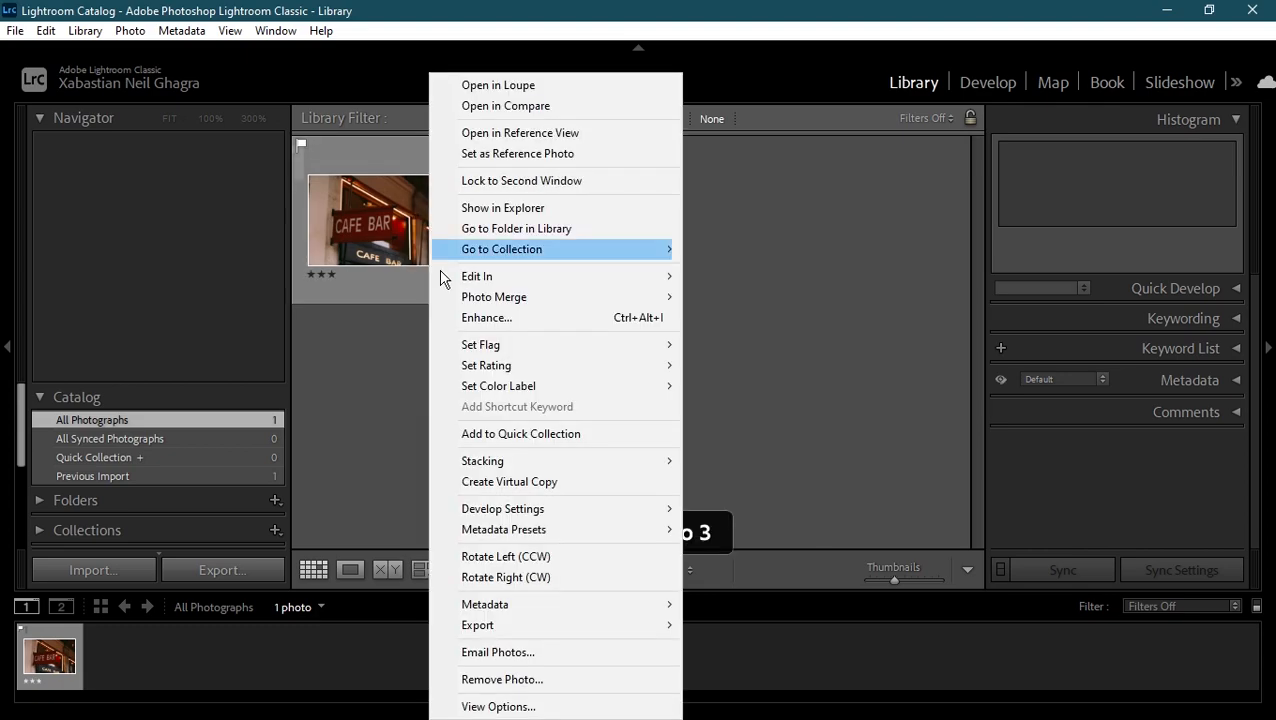
mouse_move(558, 392)
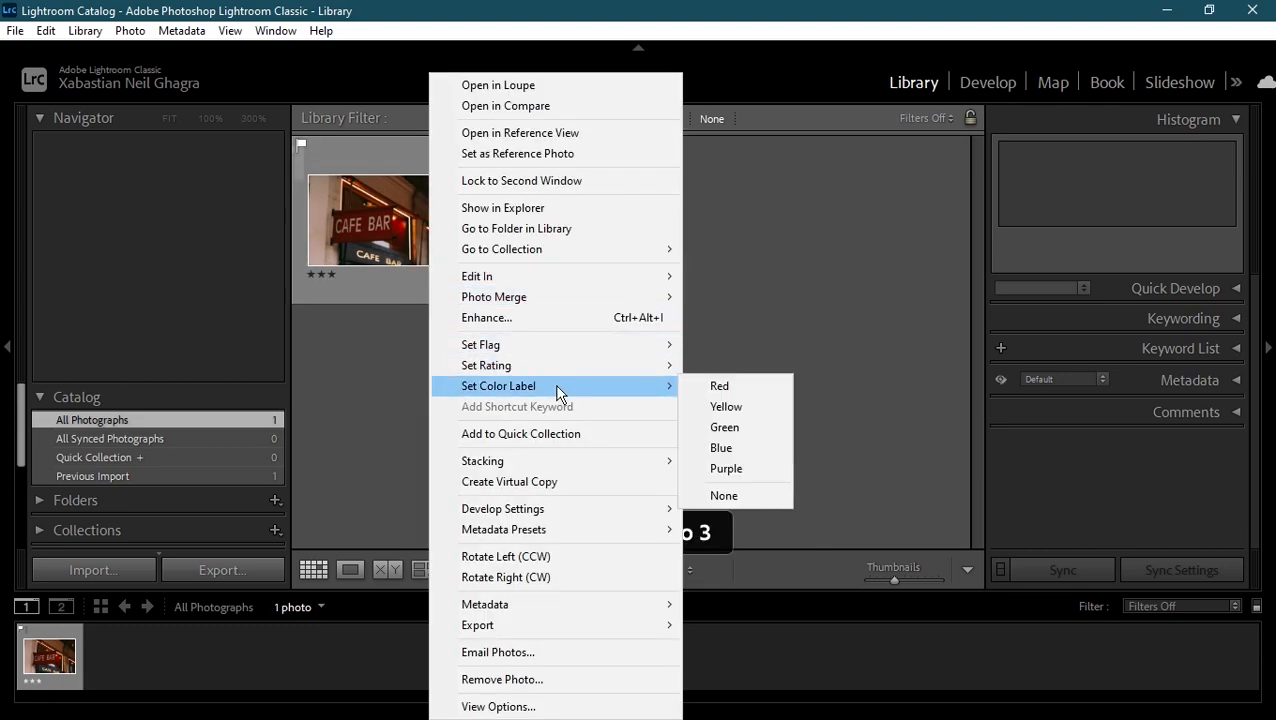
click(740, 463)
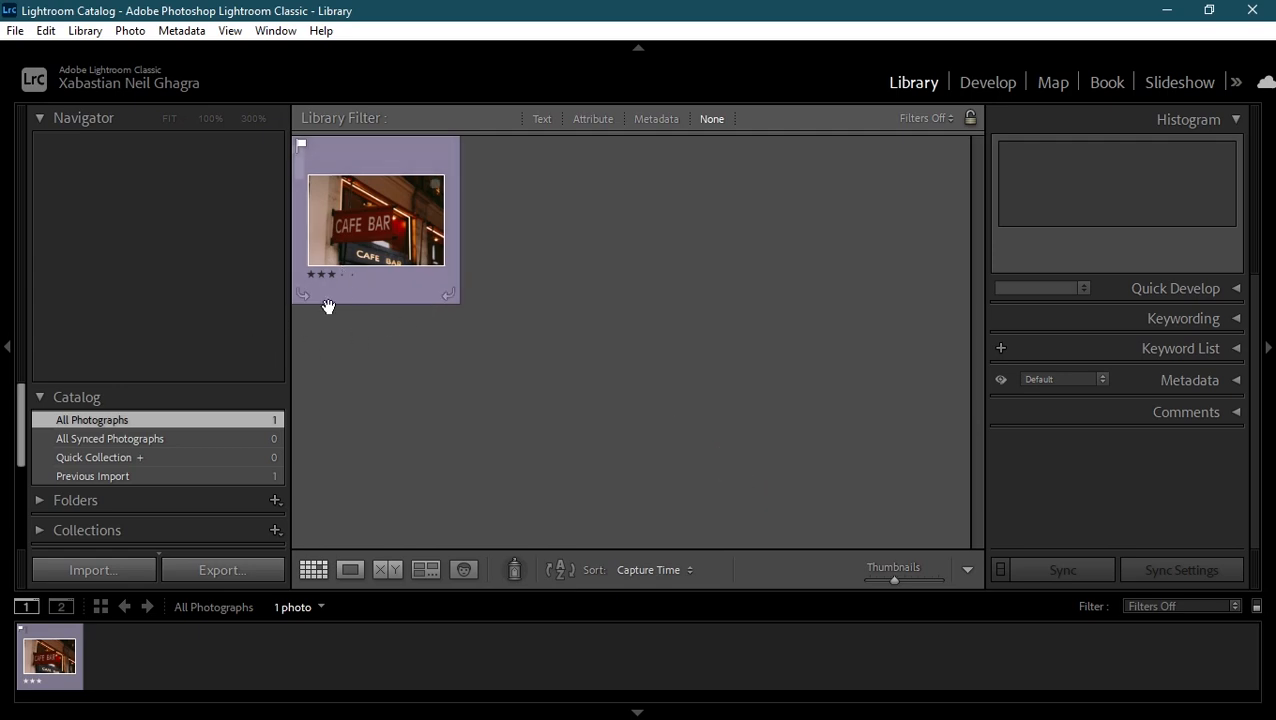
scroll(74, 486, down, 1)
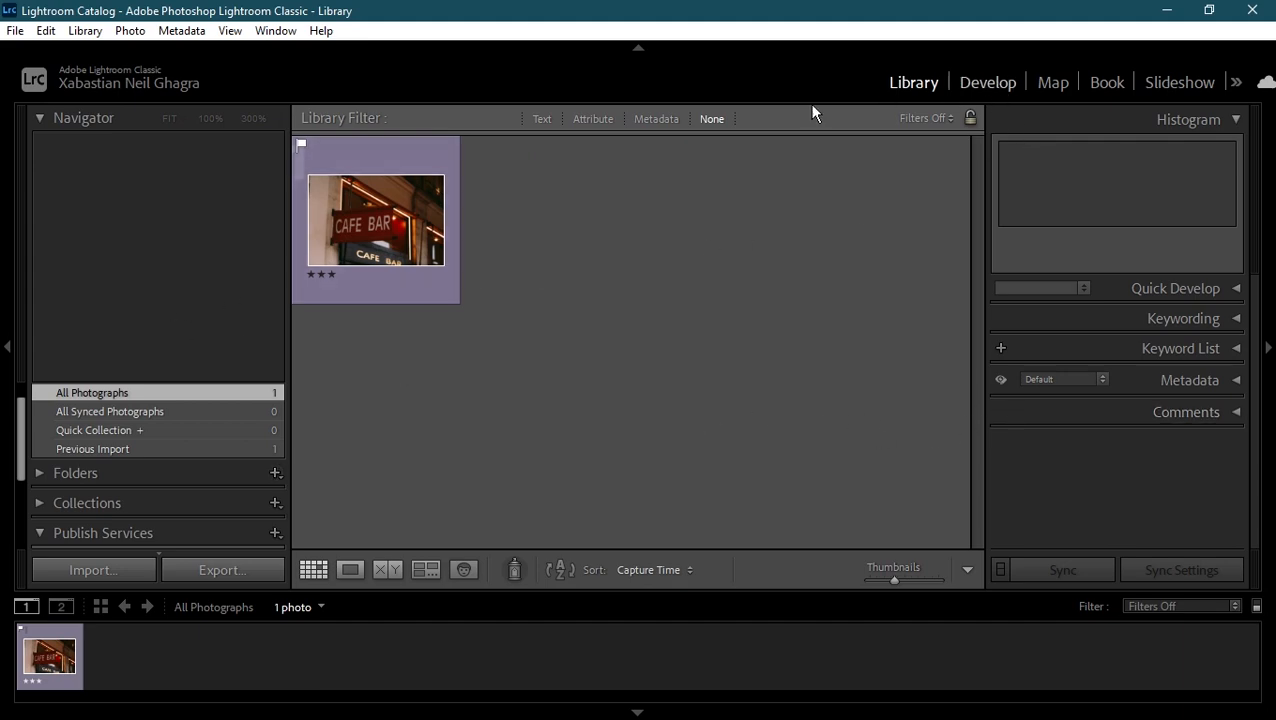
Step: Open the CAFE BAR photo in the Develop module and expand its Effects settings
double_click(412, 212)
click(988, 82)
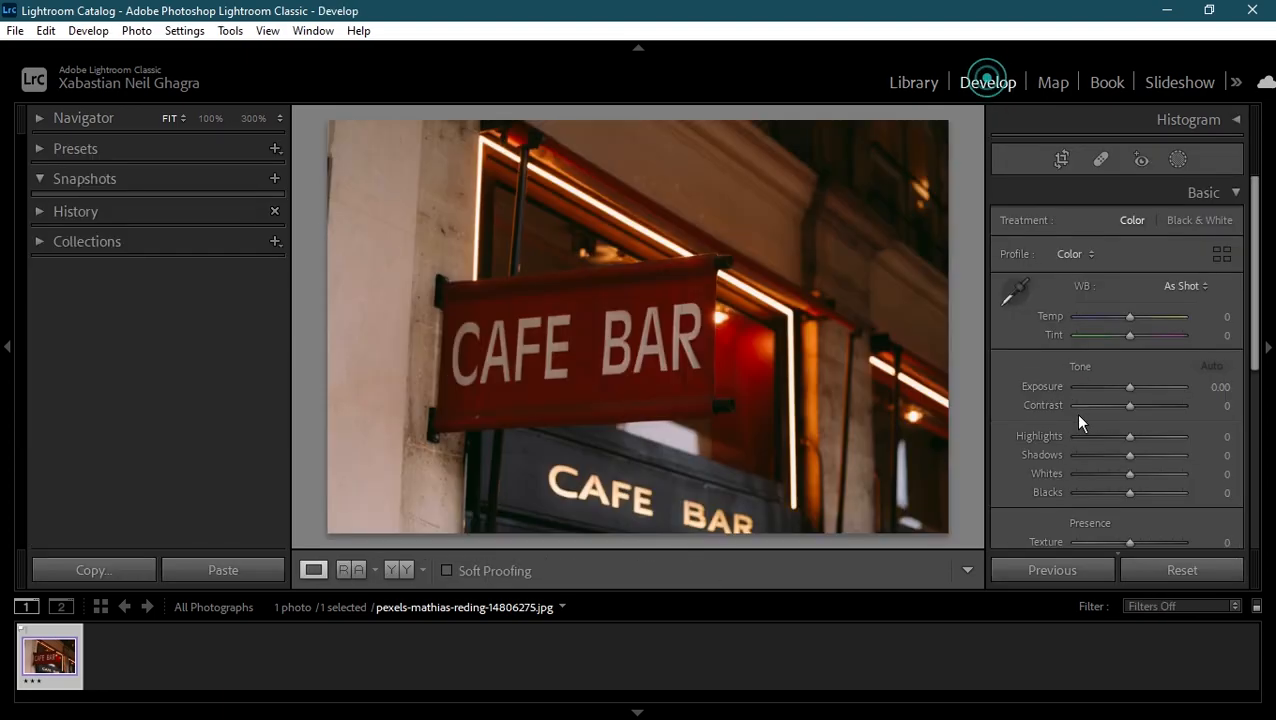
scroll(1086, 329, down, 5)
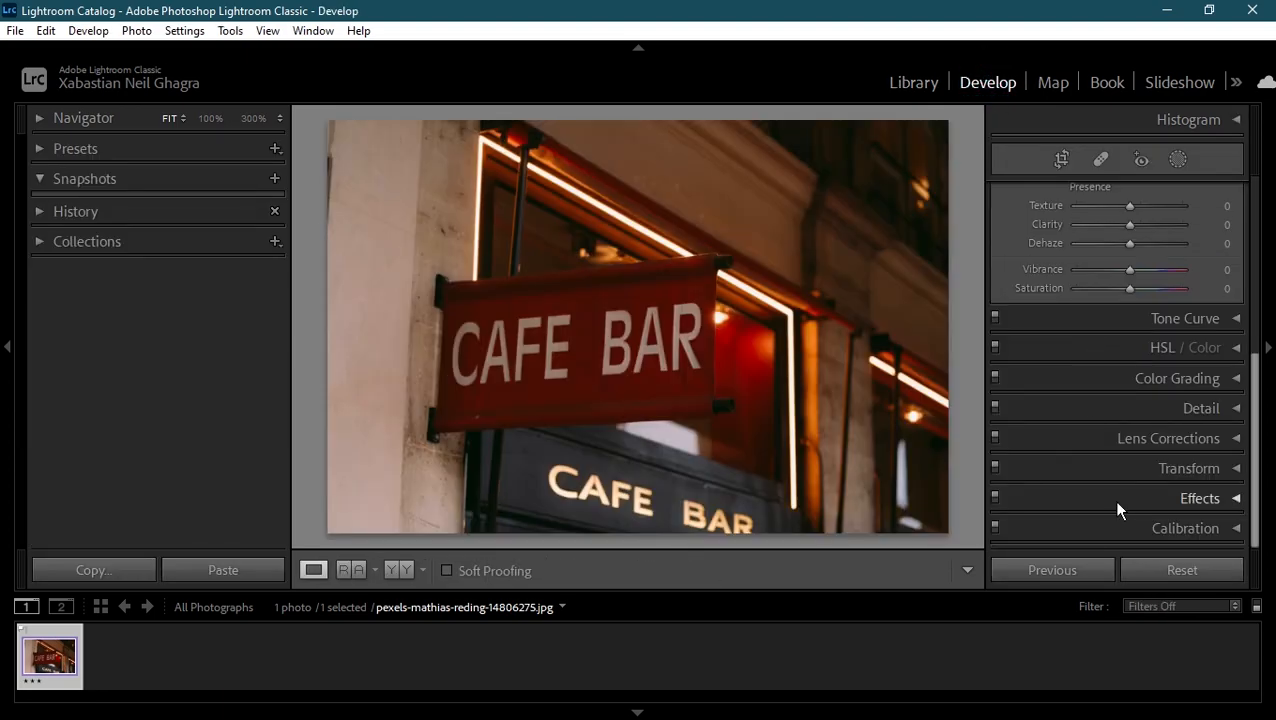
click(1235, 502)
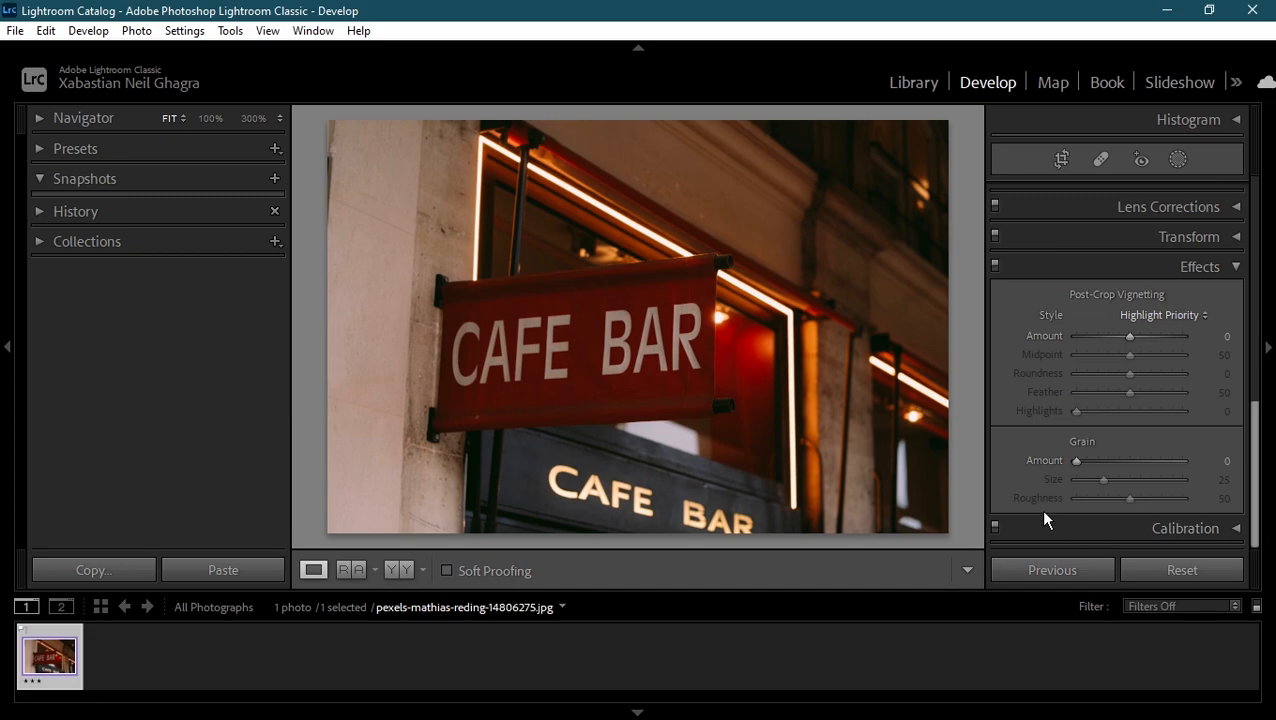
Step: Apply a Color Priority post-crop vignette with Amount +11, Midpoint 15, Roundness -74 and Feather 82
click(1201, 318)
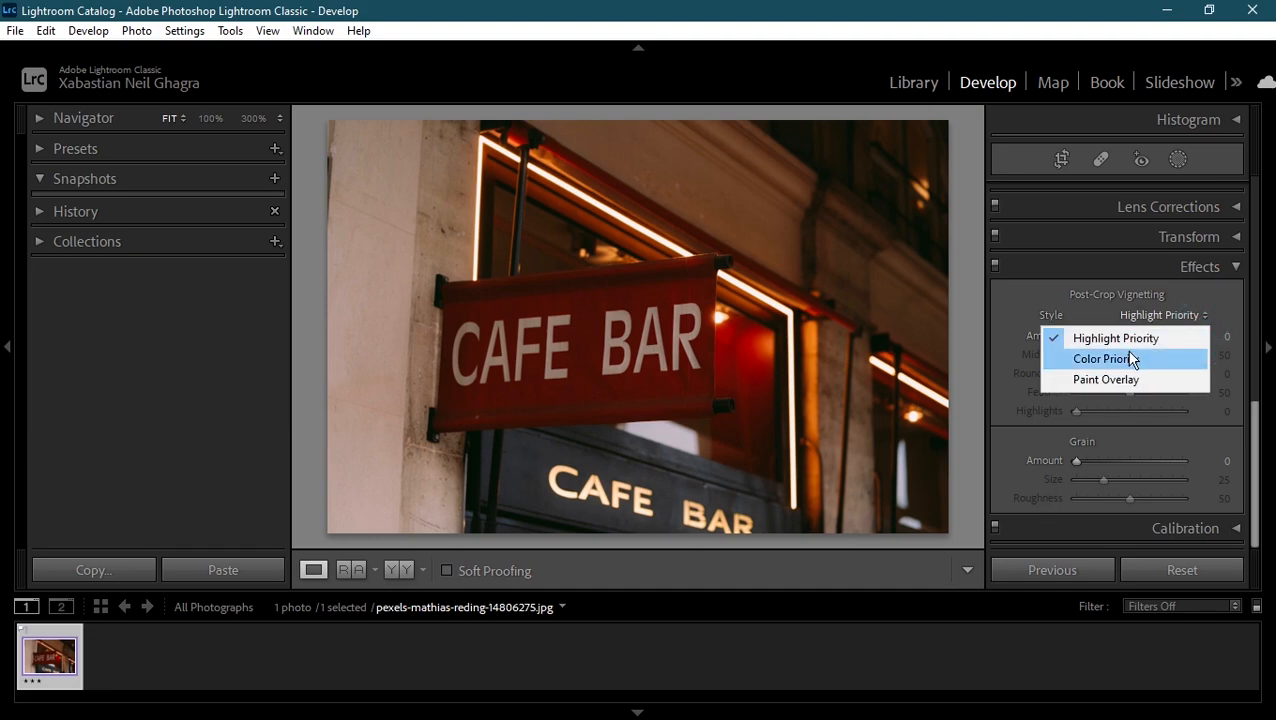
click(1110, 379)
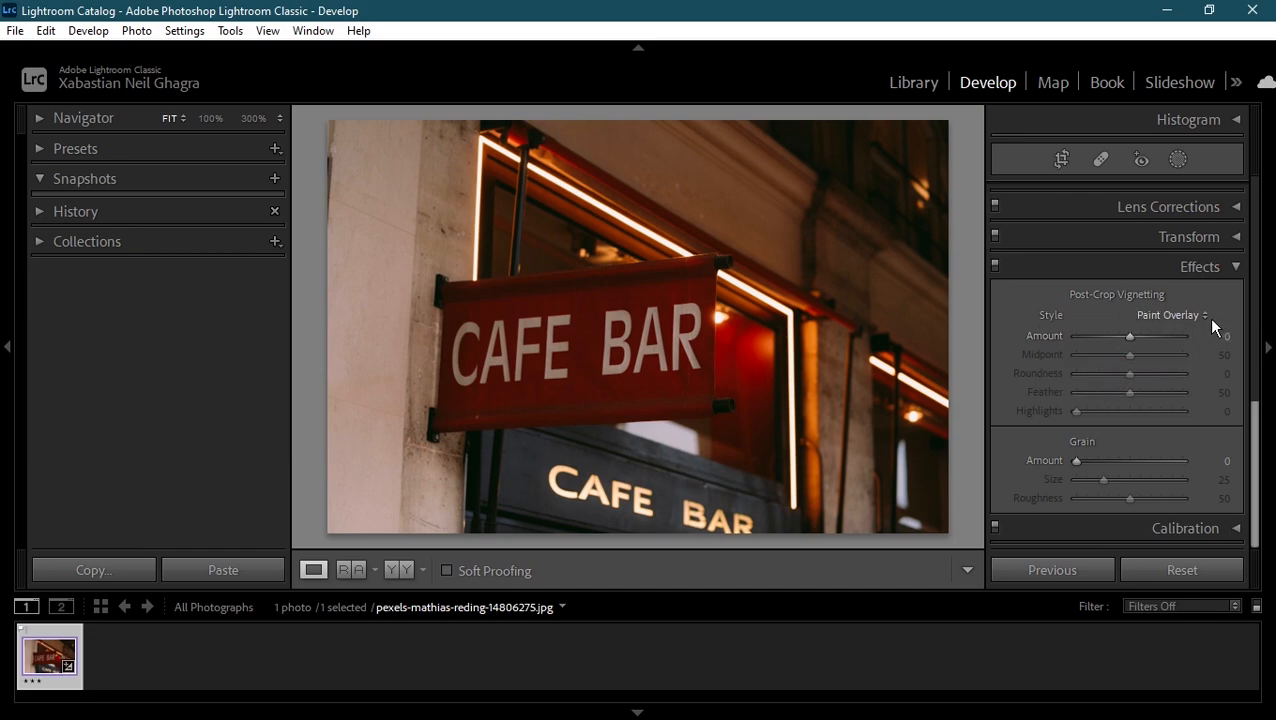
click(1207, 317)
click(1108, 358)
drag(1130, 336, 1138, 335)
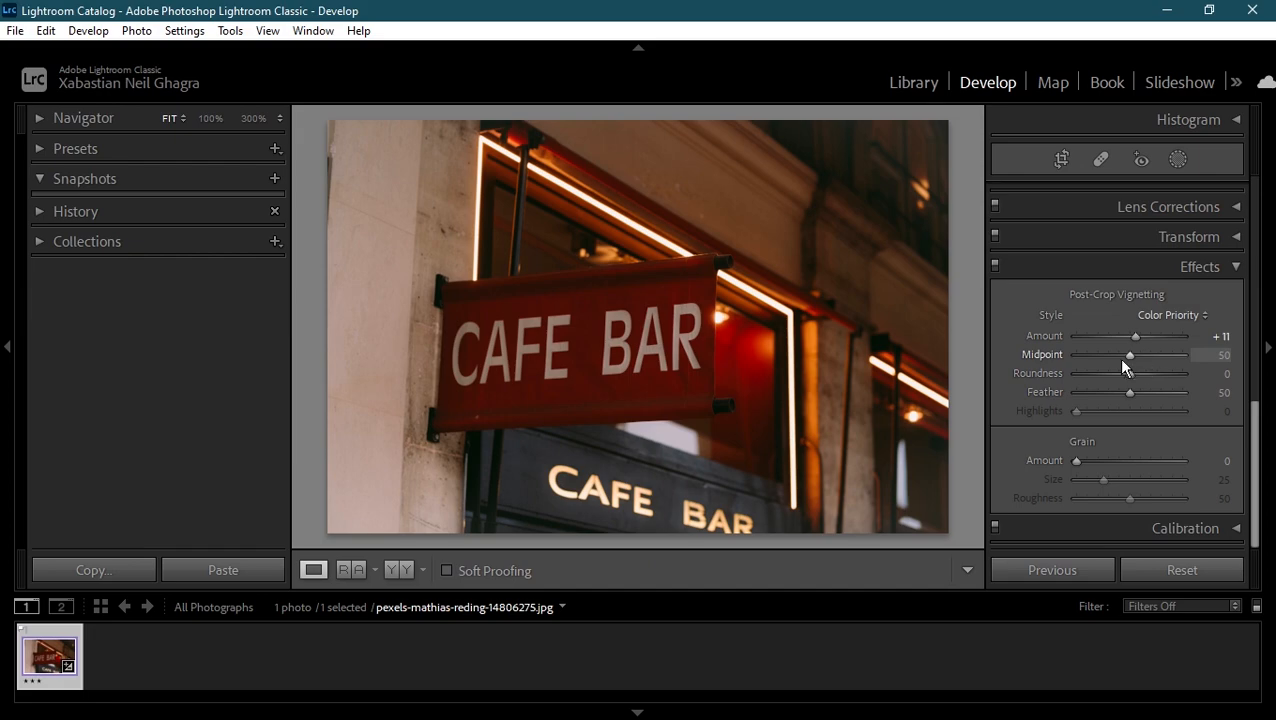
drag(1119, 356, 1090, 375)
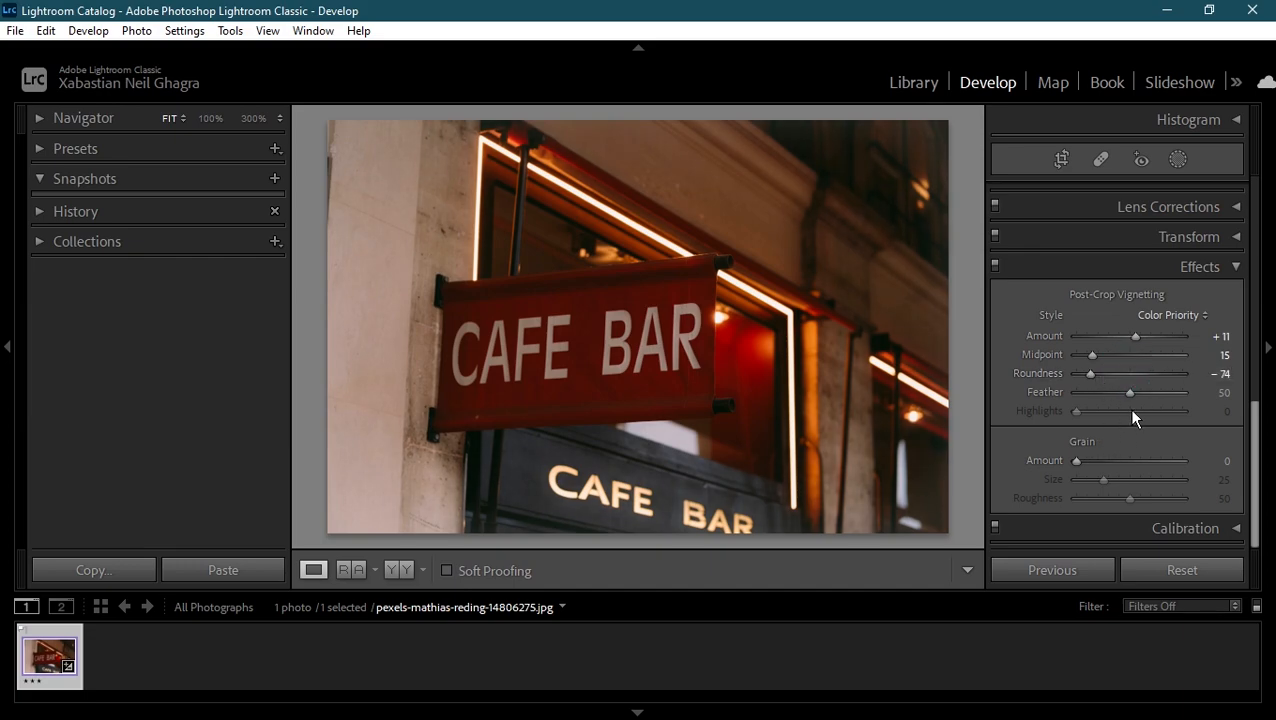
drag(1129, 395, 1165, 396)
Step: Add grain with Amount 71, Size 56 and Roughness 65, and collapse the Effects settings
drag(1097, 460, 1099, 461)
drag(1116, 460, 1147, 500)
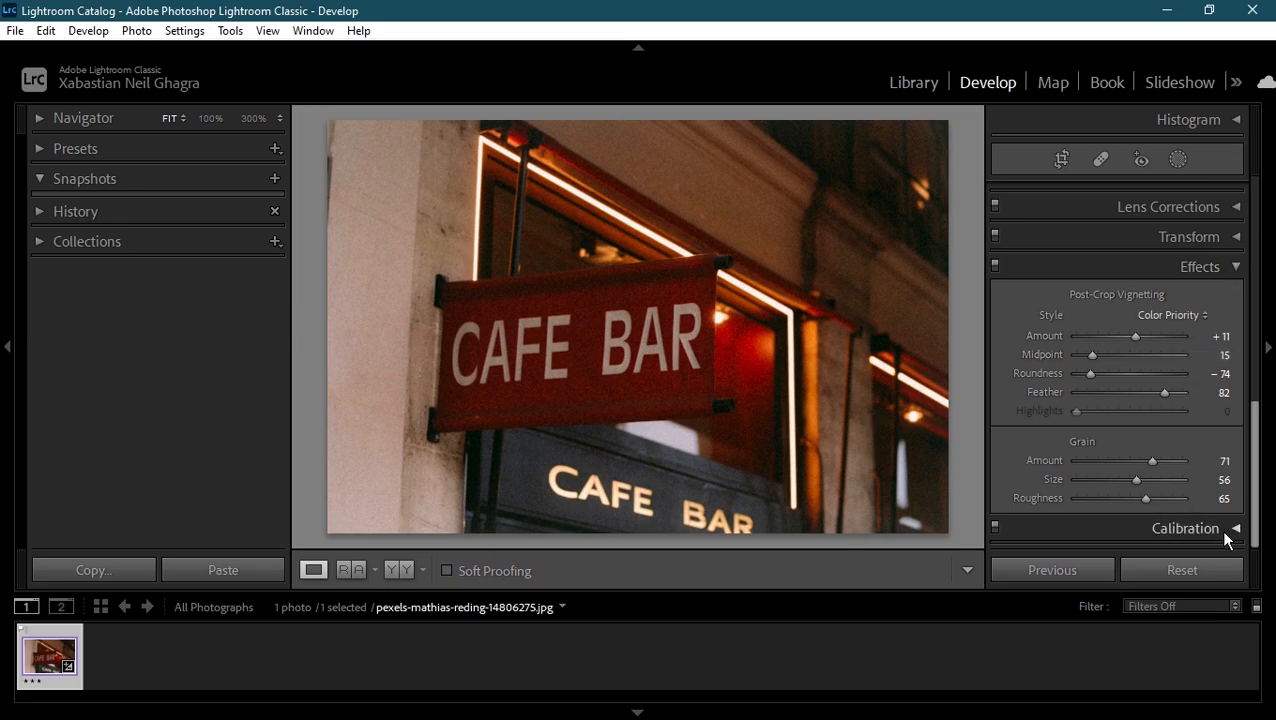
click(1236, 266)
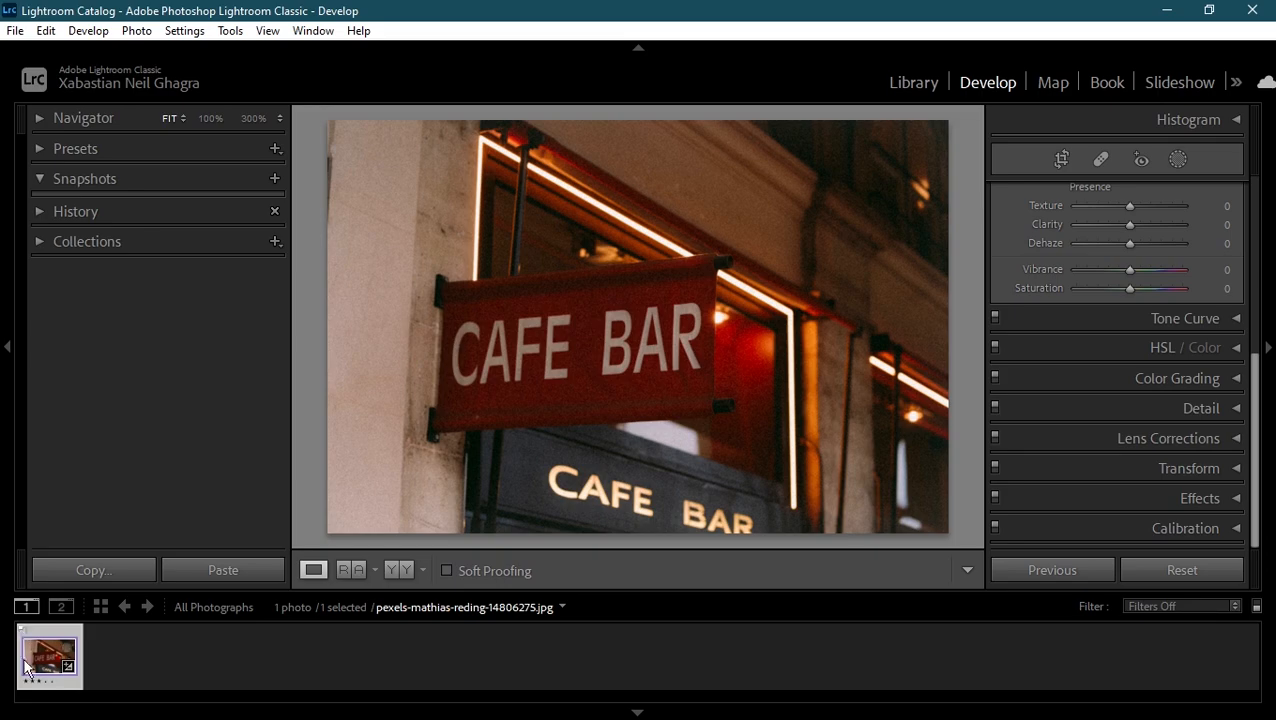
Step: Return to the Library module and show the photos of the Previous Import
click(922, 87)
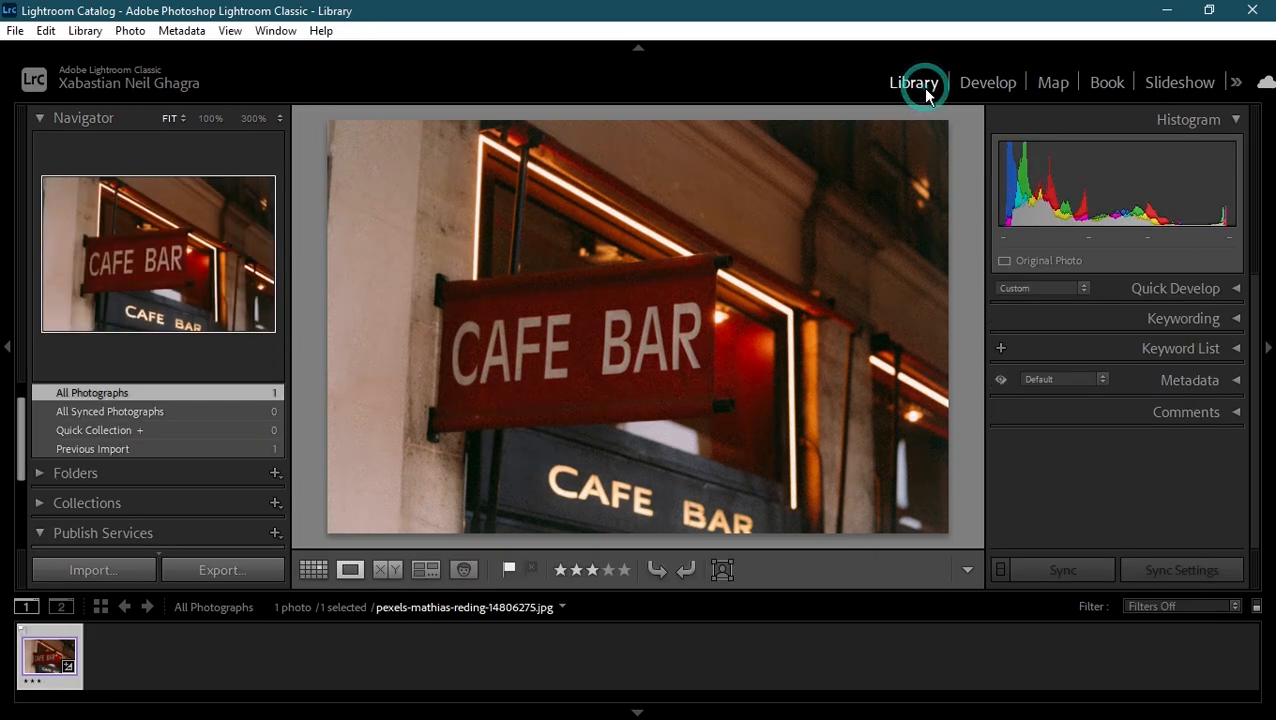
scroll(72, 463, down, 4)
scroll(51, 470, up, 2)
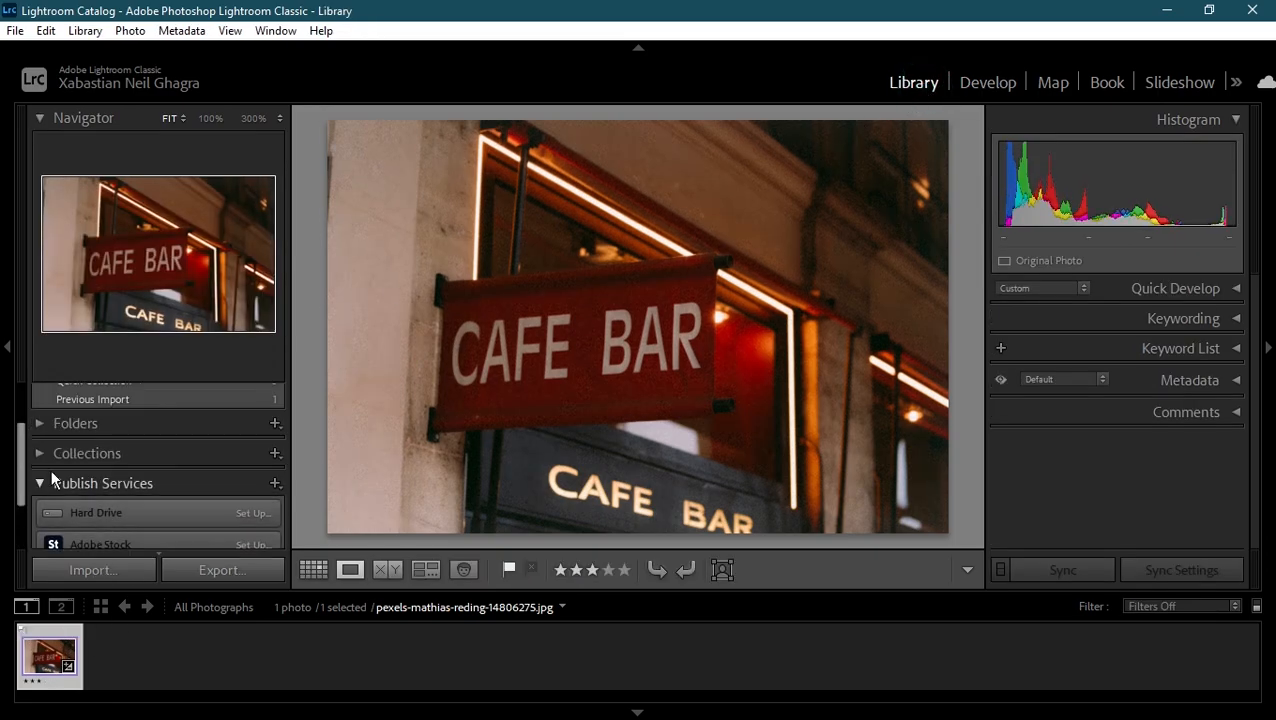
scroll(51, 470, up, 3)
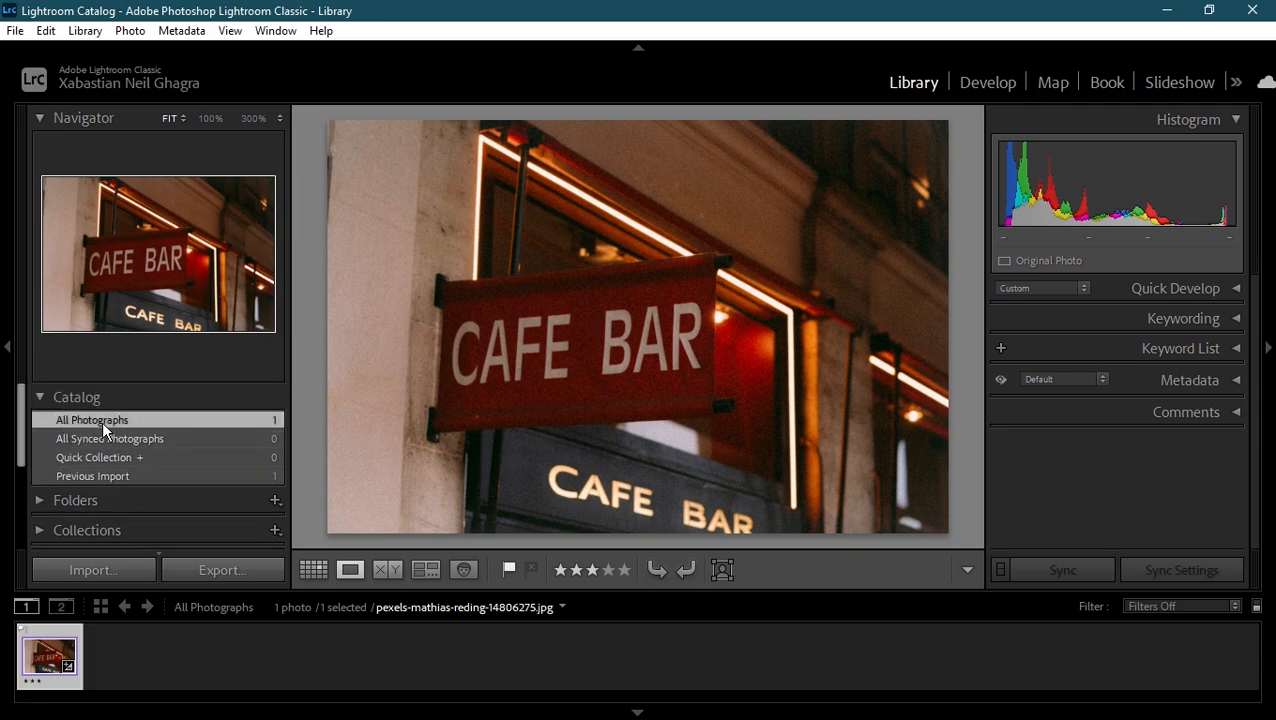
click(196, 476)
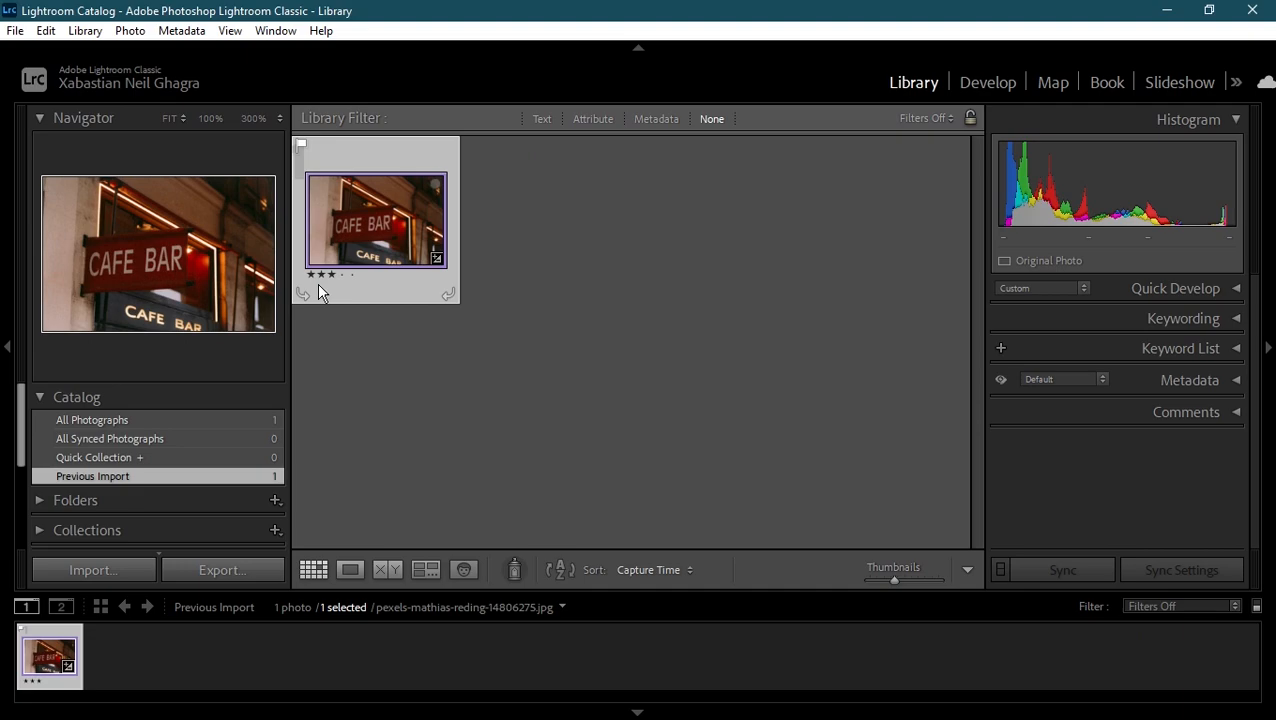
Step: Return to Develop, expand Collections and its Smart Collections set, and activate the collection filter for text entry
click(987, 82)
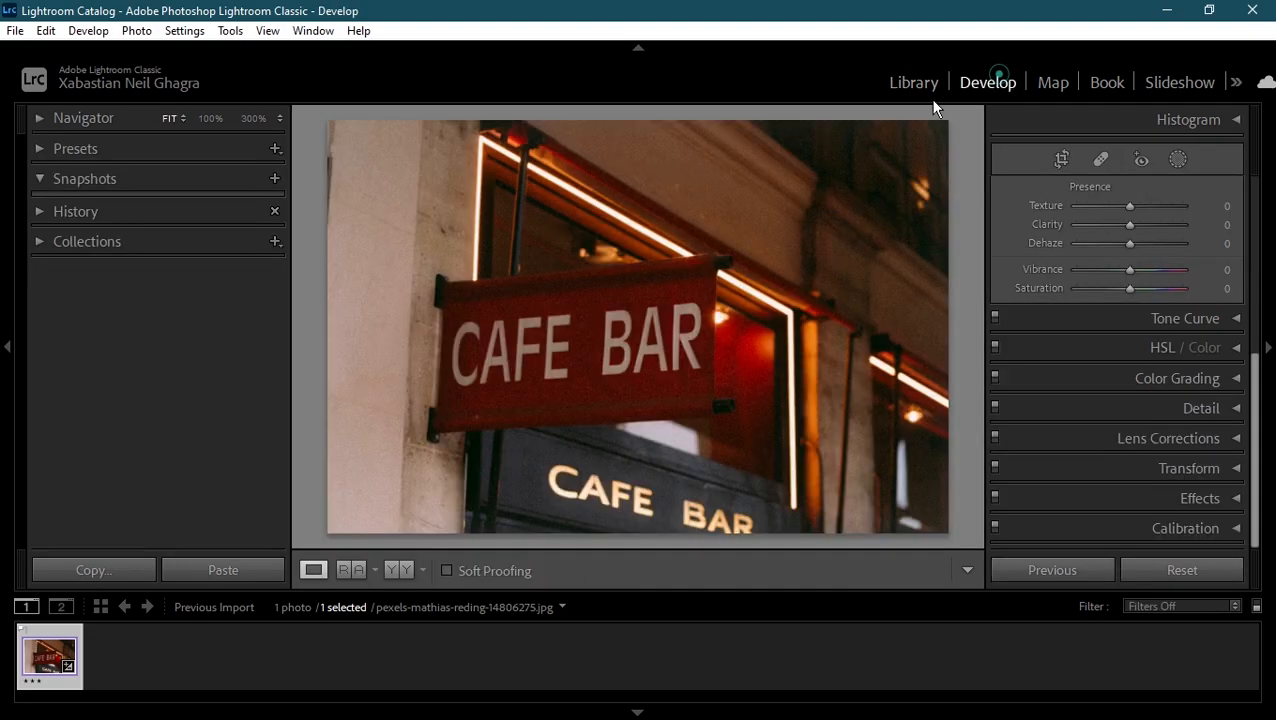
click(35, 234)
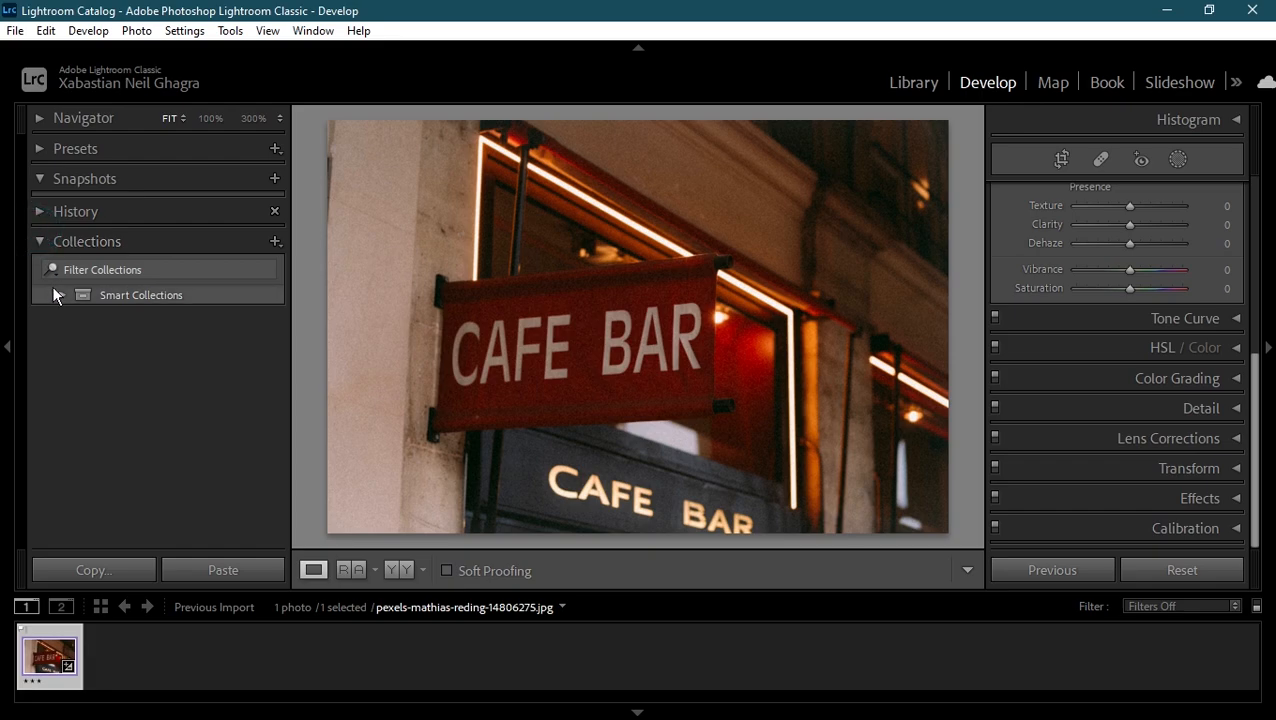
click(63, 295)
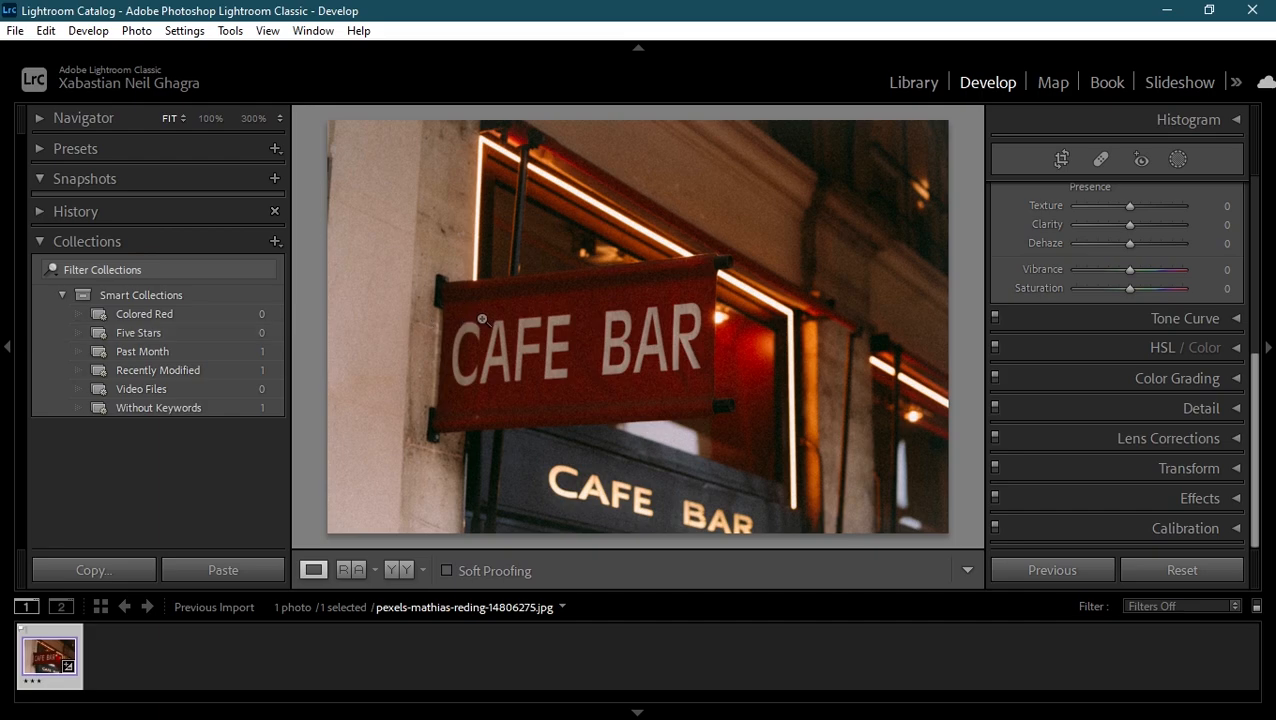
click(122, 265)
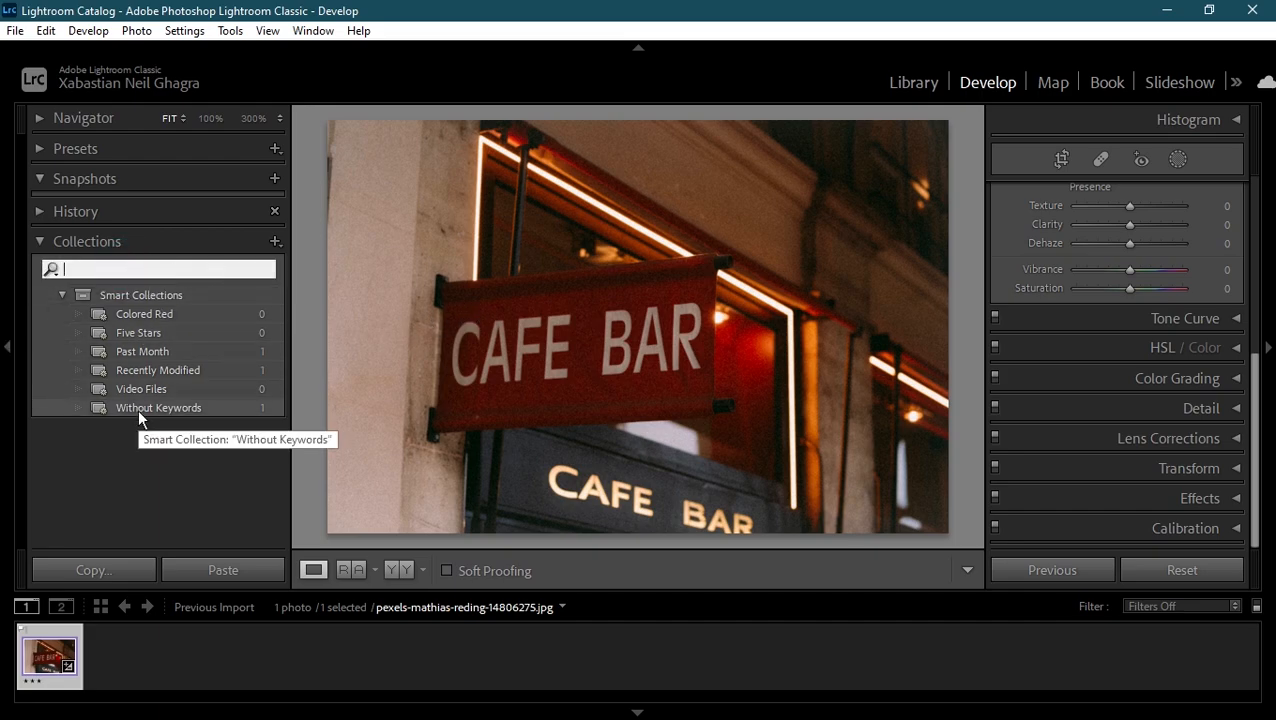
Step: Return to the Library module and set the cafe sign photo's rating to five stars
click(458, 259)
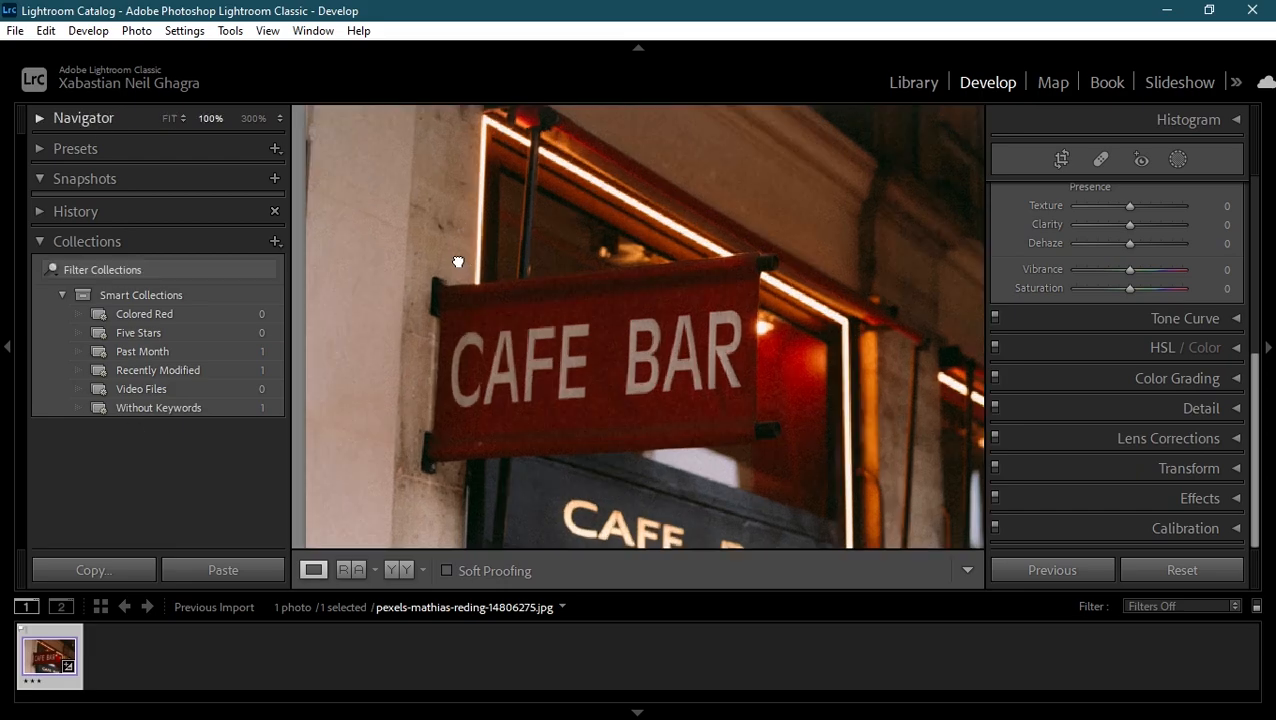
click(559, 239)
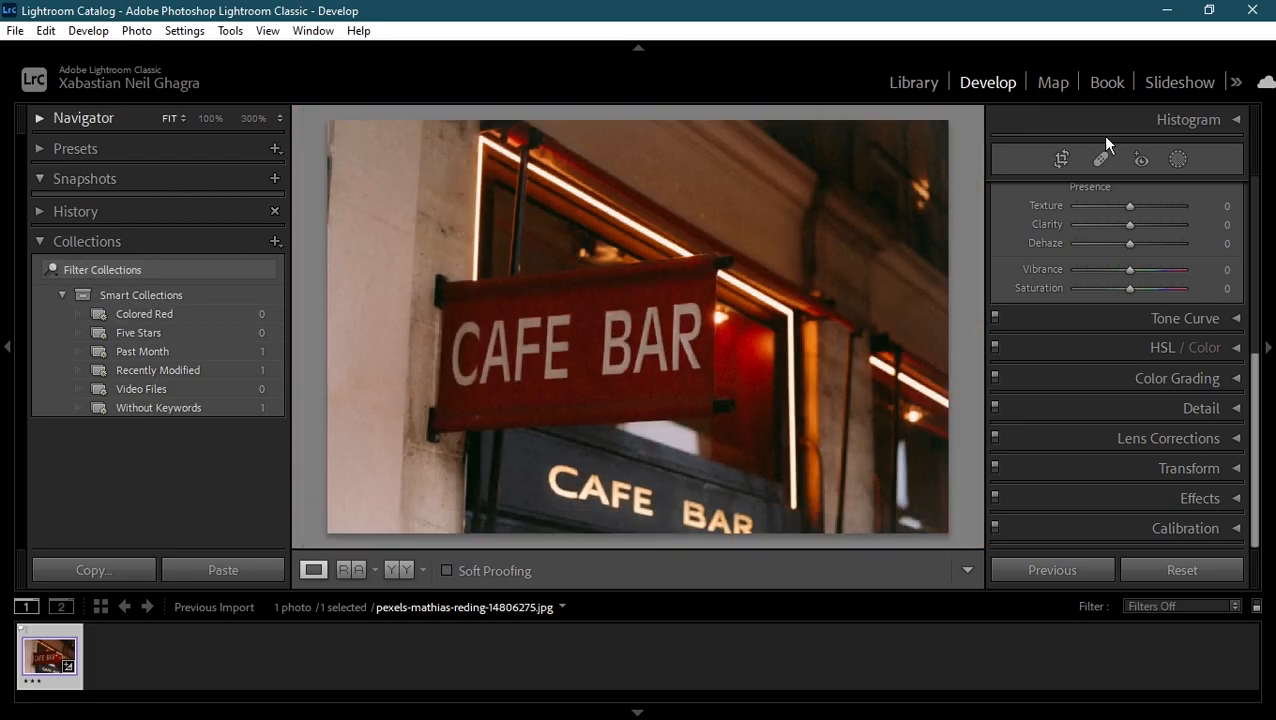
click(932, 80)
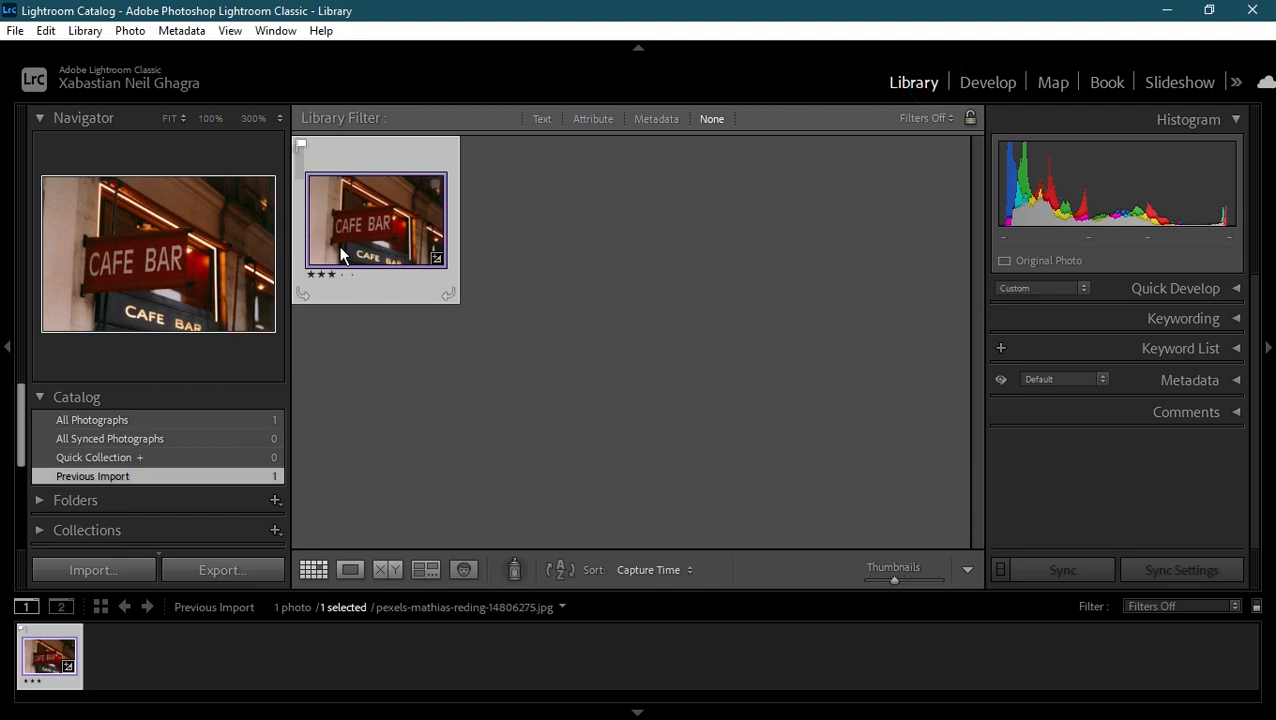
right_click(338, 245)
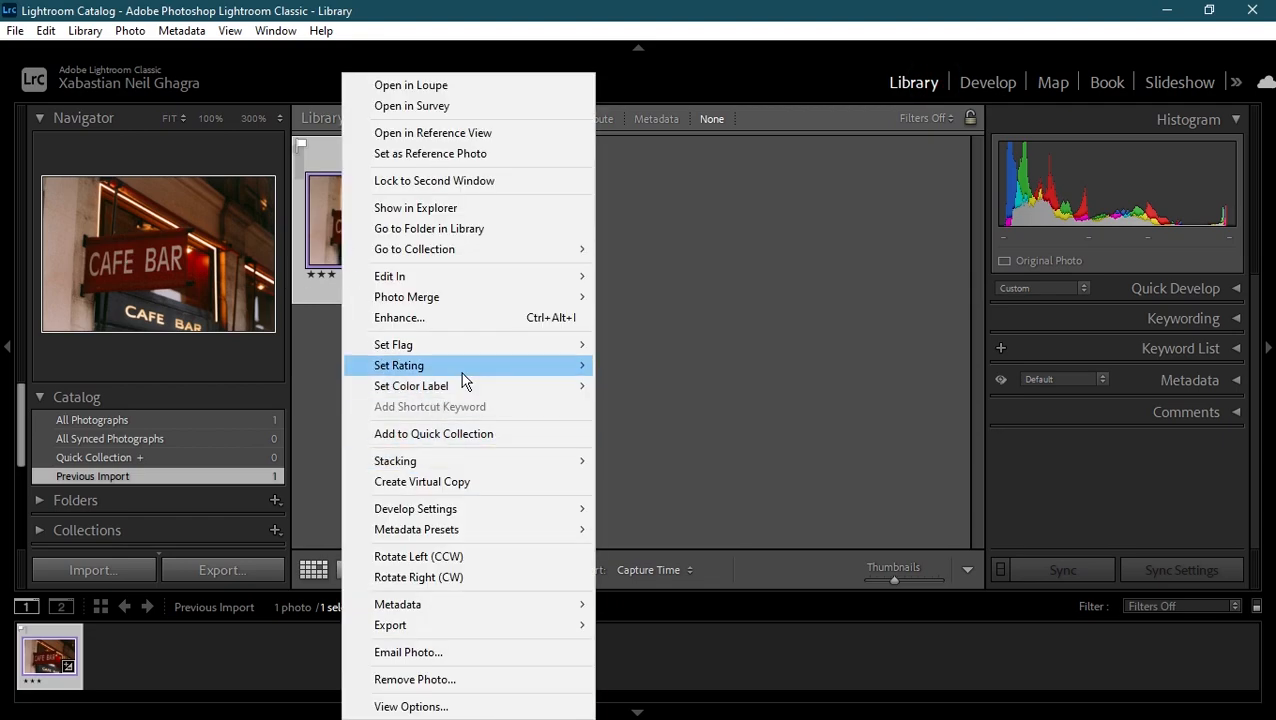
mouse_move(461, 370)
click(651, 471)
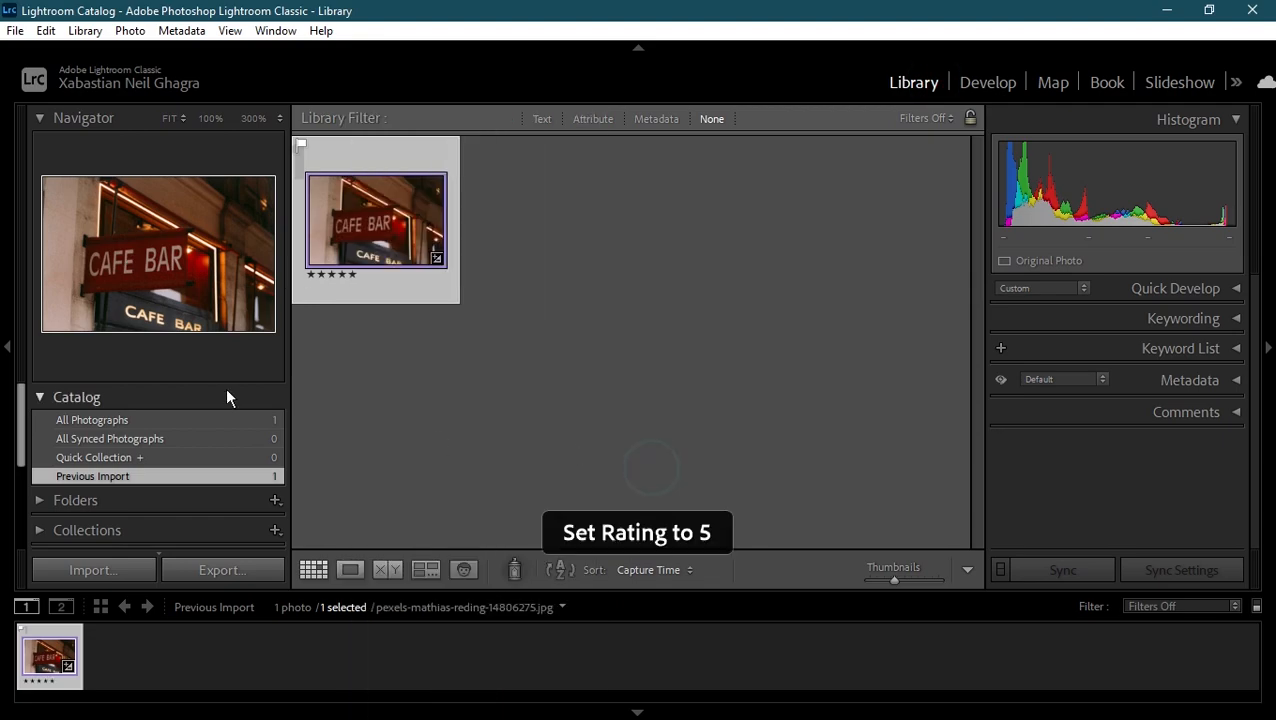
Step: Open the Five Stars smart collection from Develop and show its photo in the Library grid
click(986, 86)
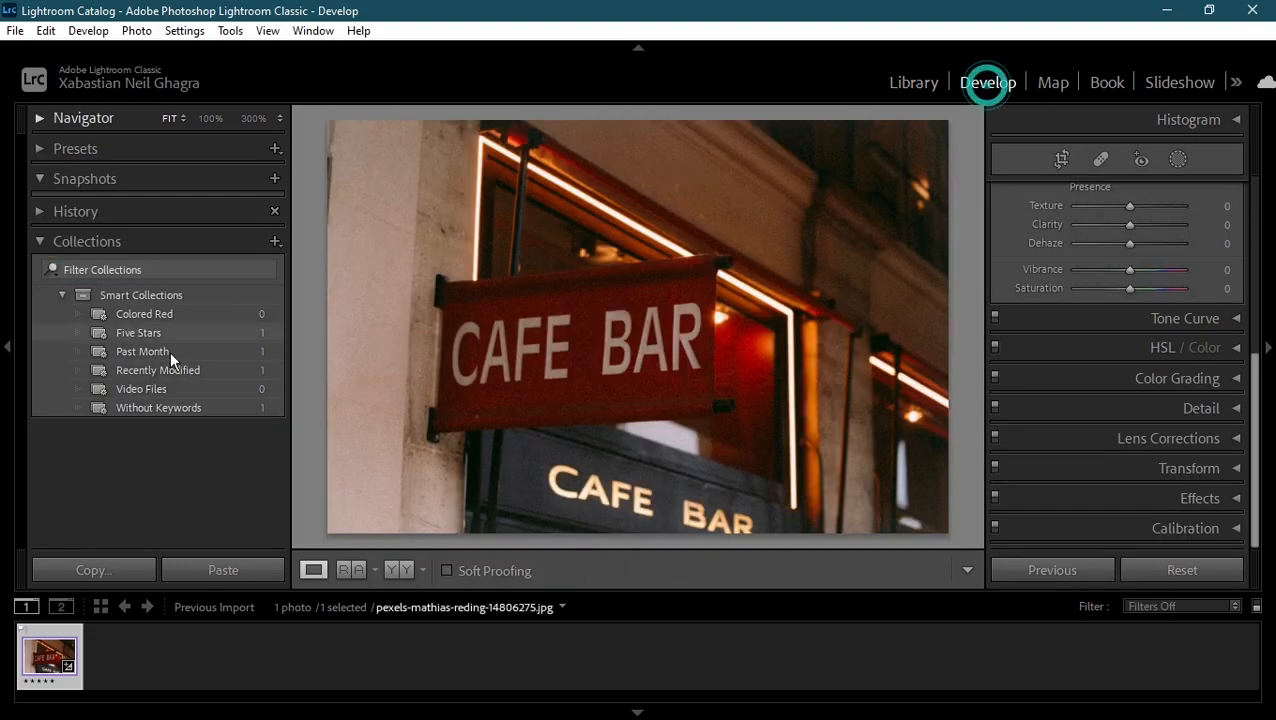
click(195, 332)
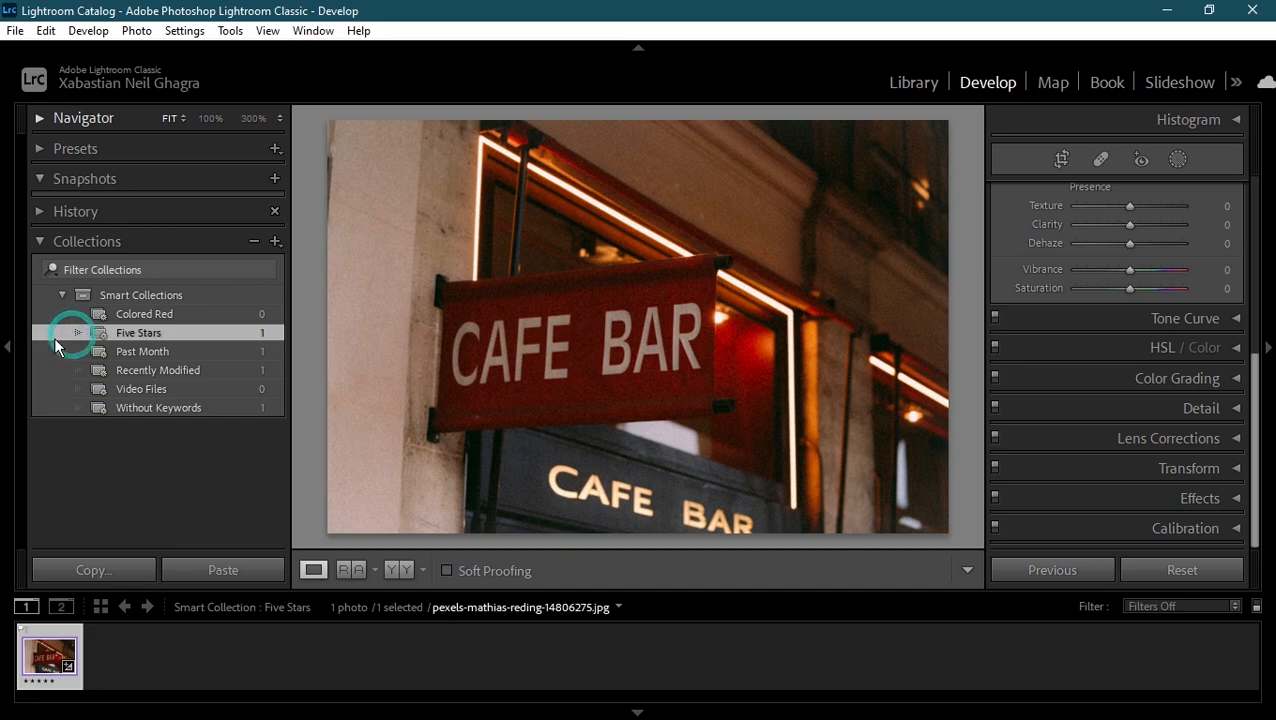
key(g)
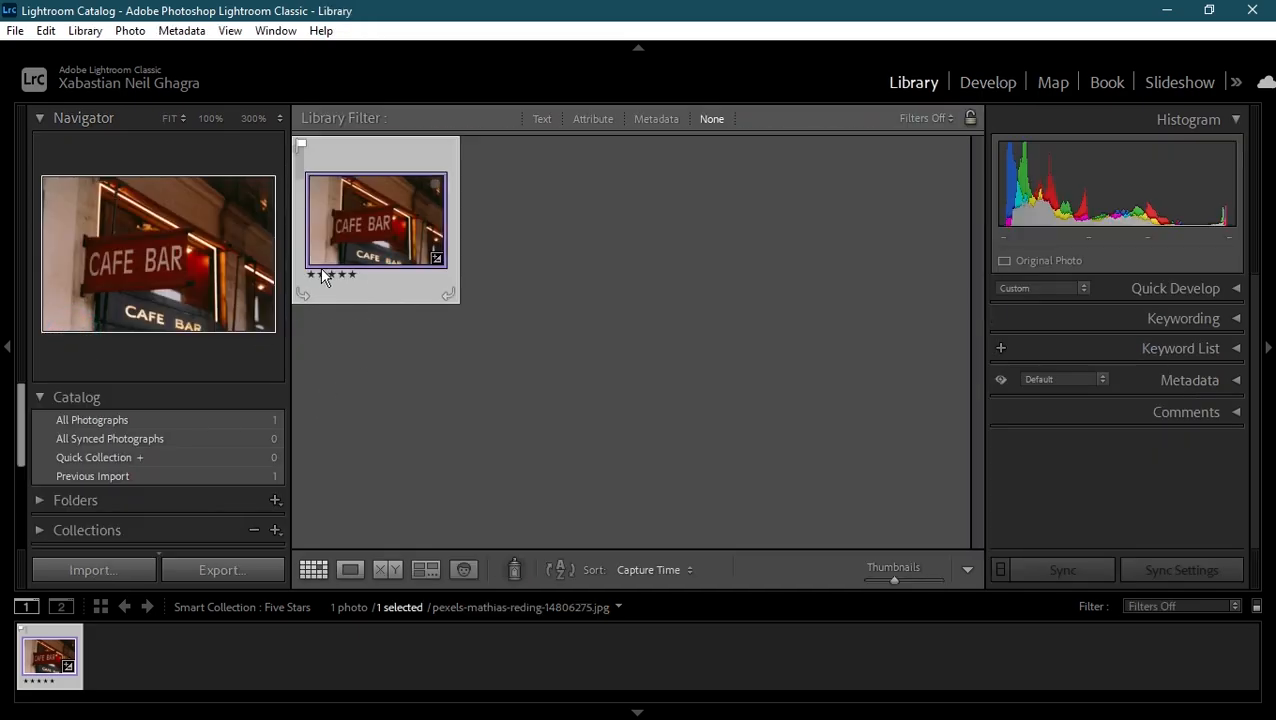
click(355, 246)
click(504, 236)
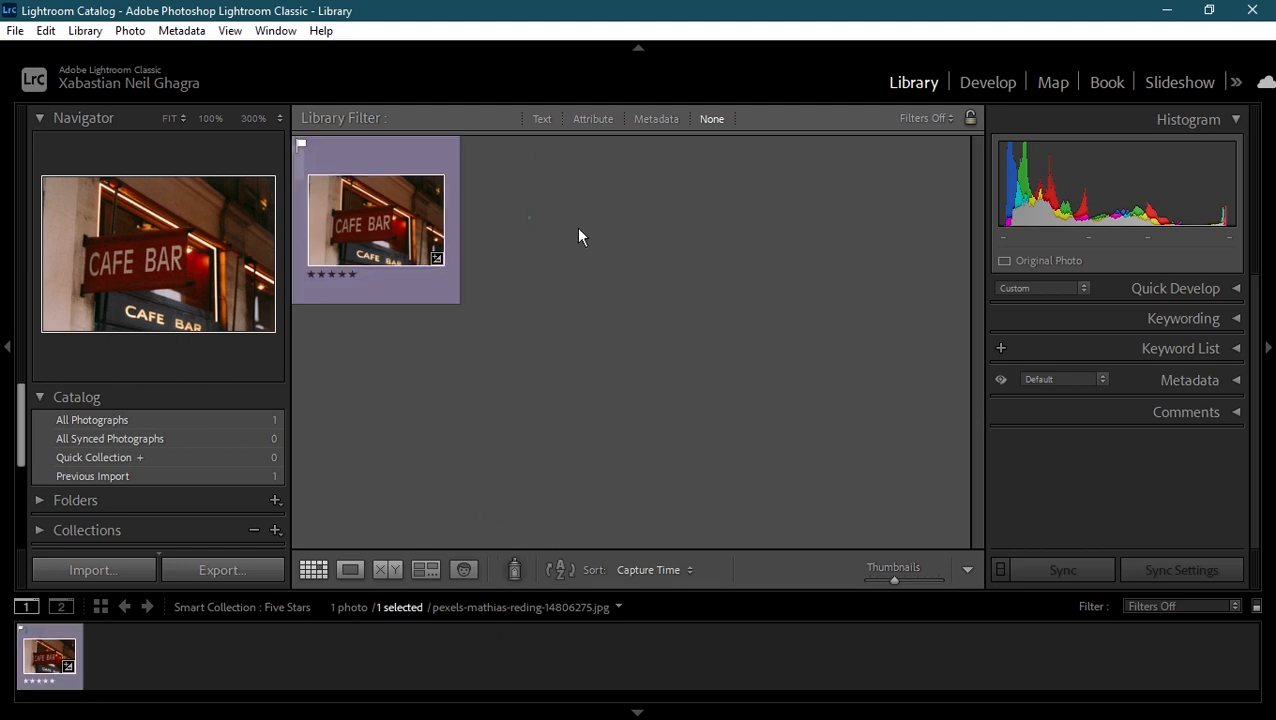
click(565, 560)
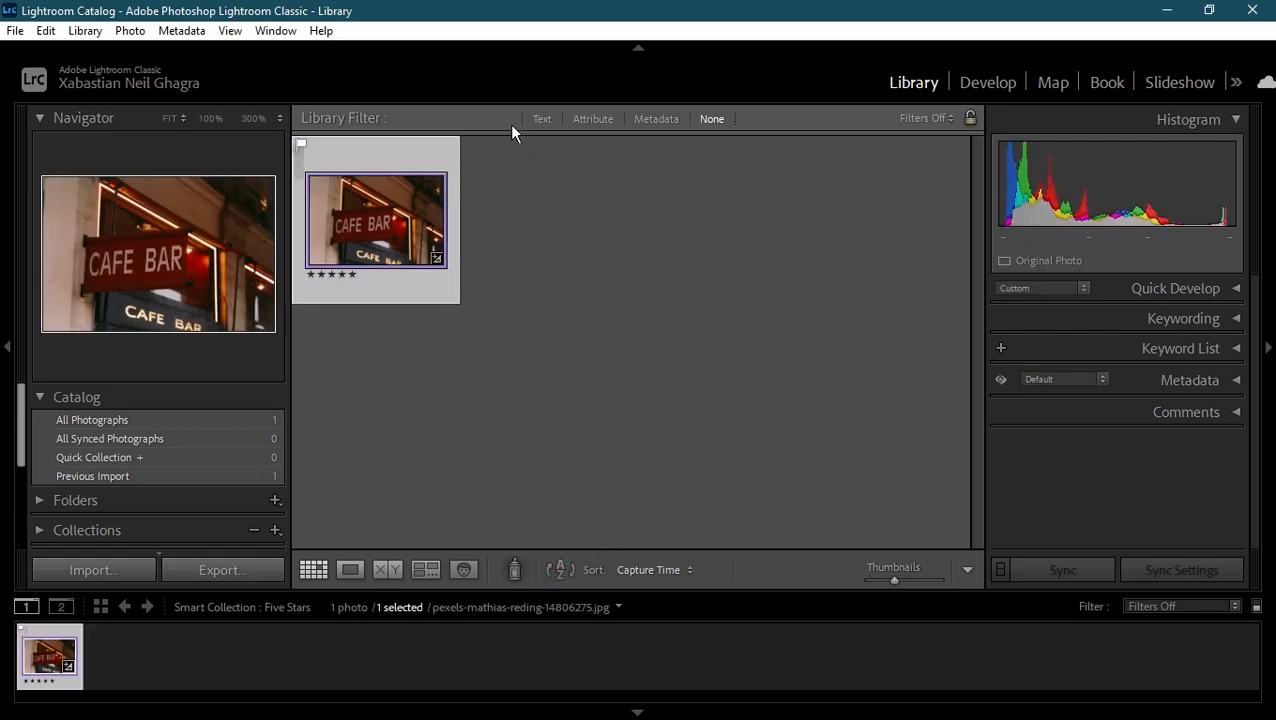
Step: Go through the Text and Attribute library filters and filter the photos by the Purple label under Metadata
click(537, 117)
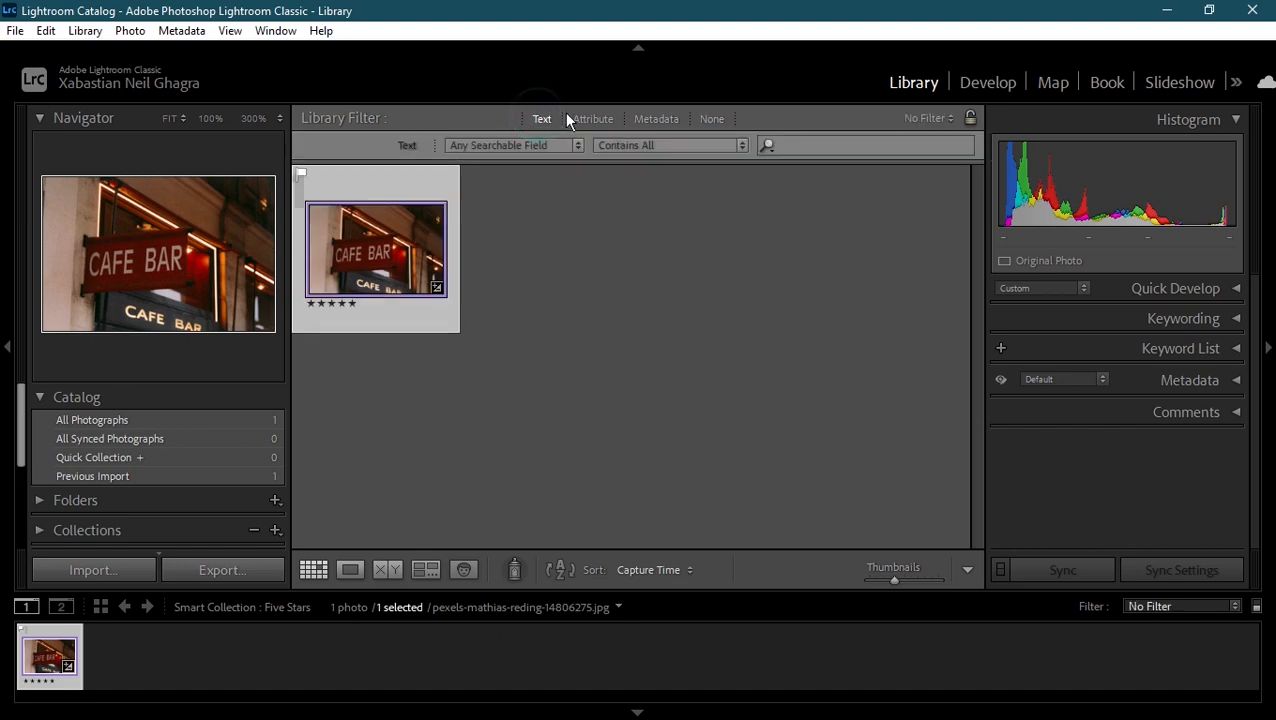
click(598, 121)
click(649, 118)
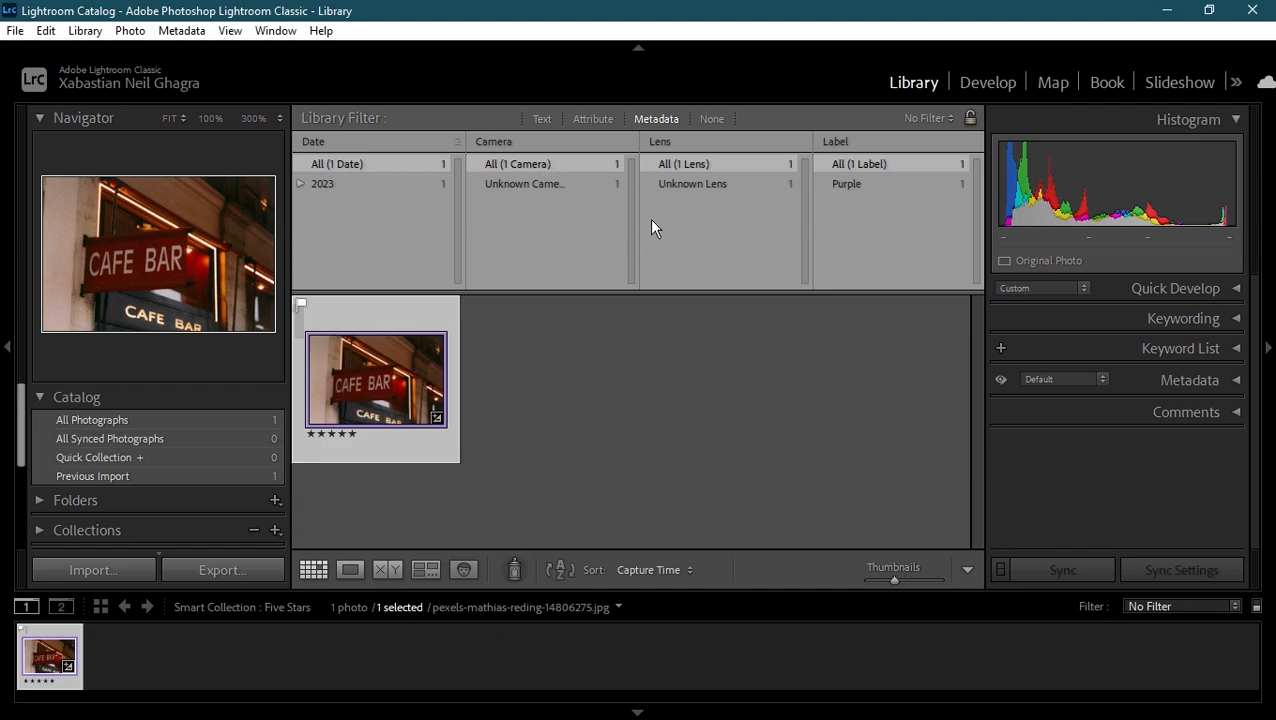
click(855, 183)
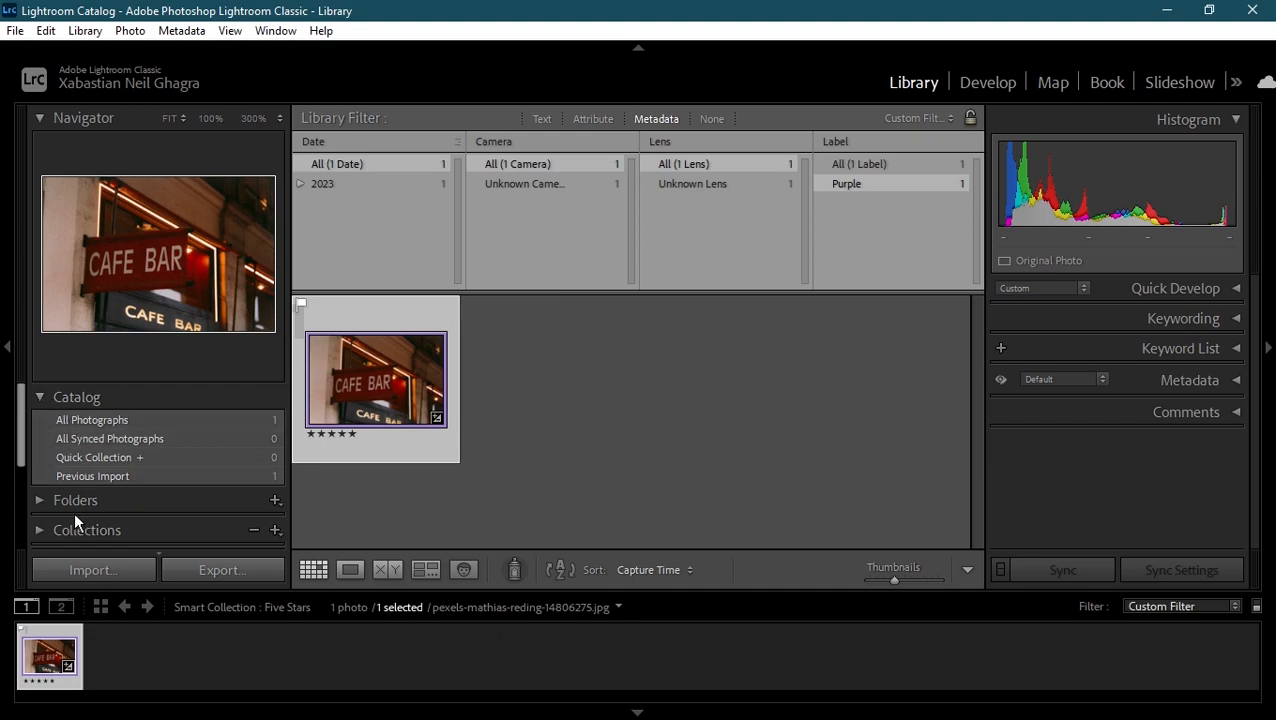
Step: Expand and collapse Collections in the Library, and set the library filter to None
scroll(99, 530, down, 2)
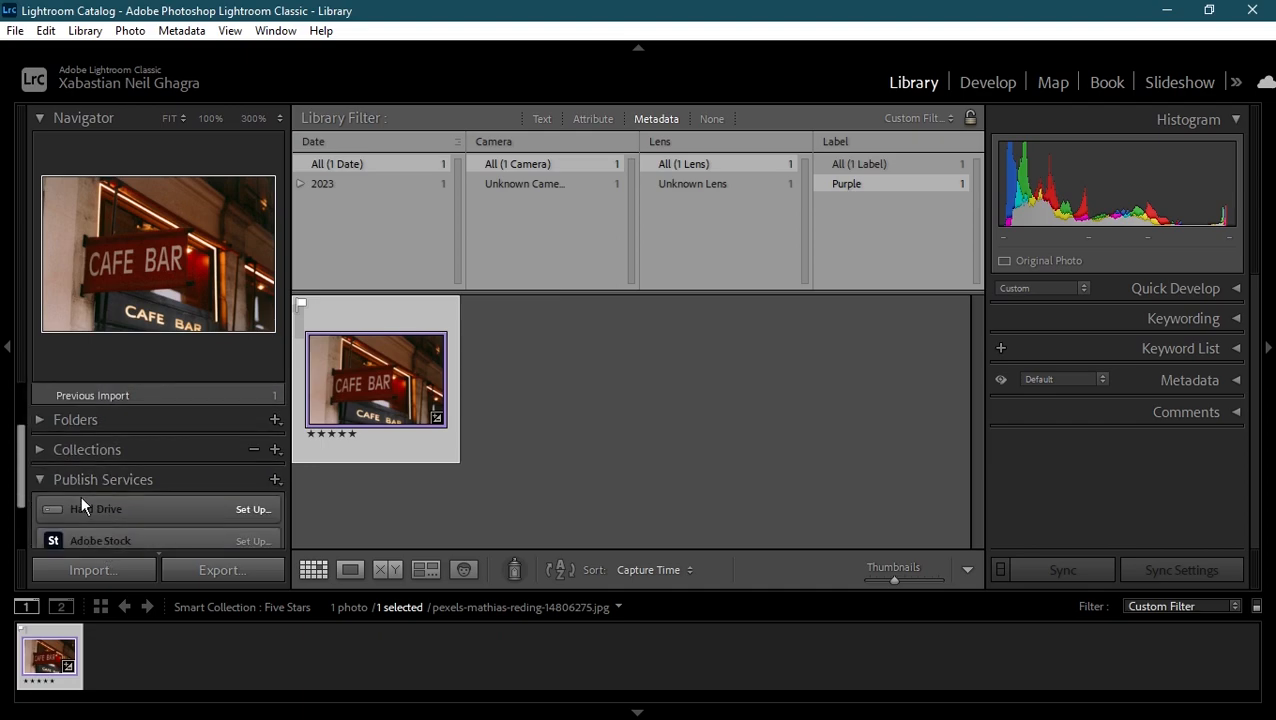
click(48, 456)
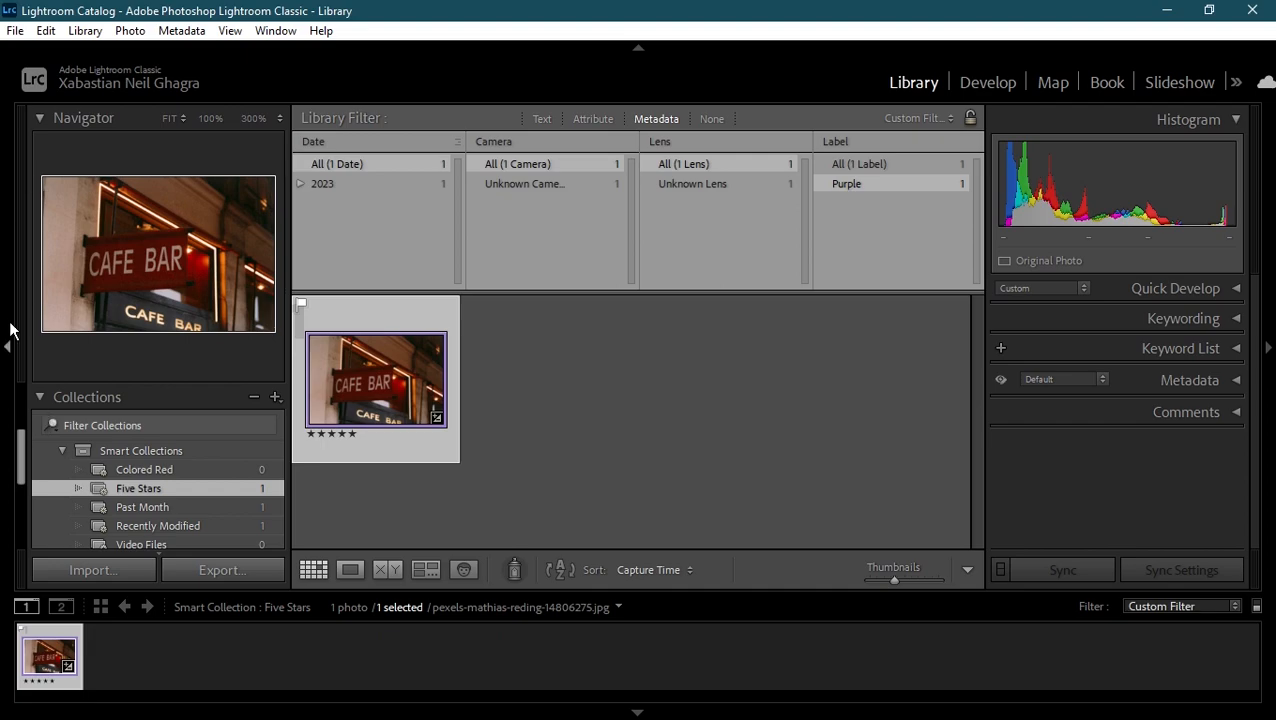
click(40, 397)
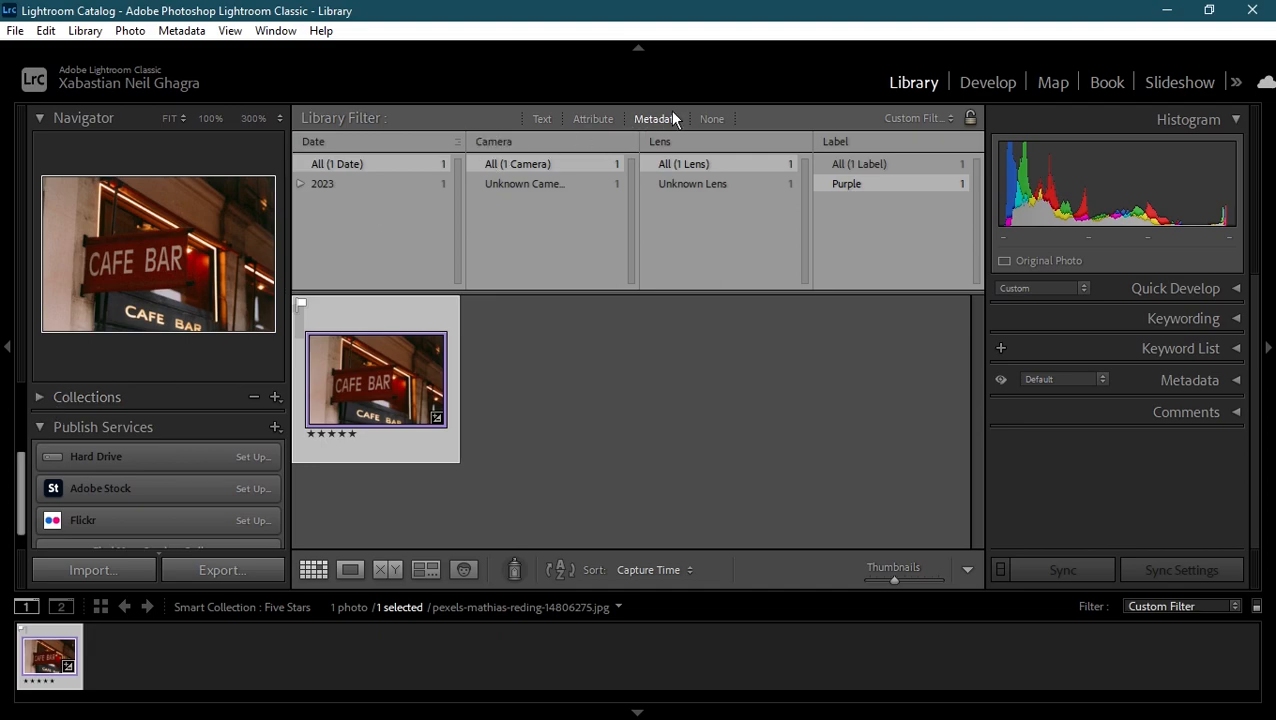
click(712, 120)
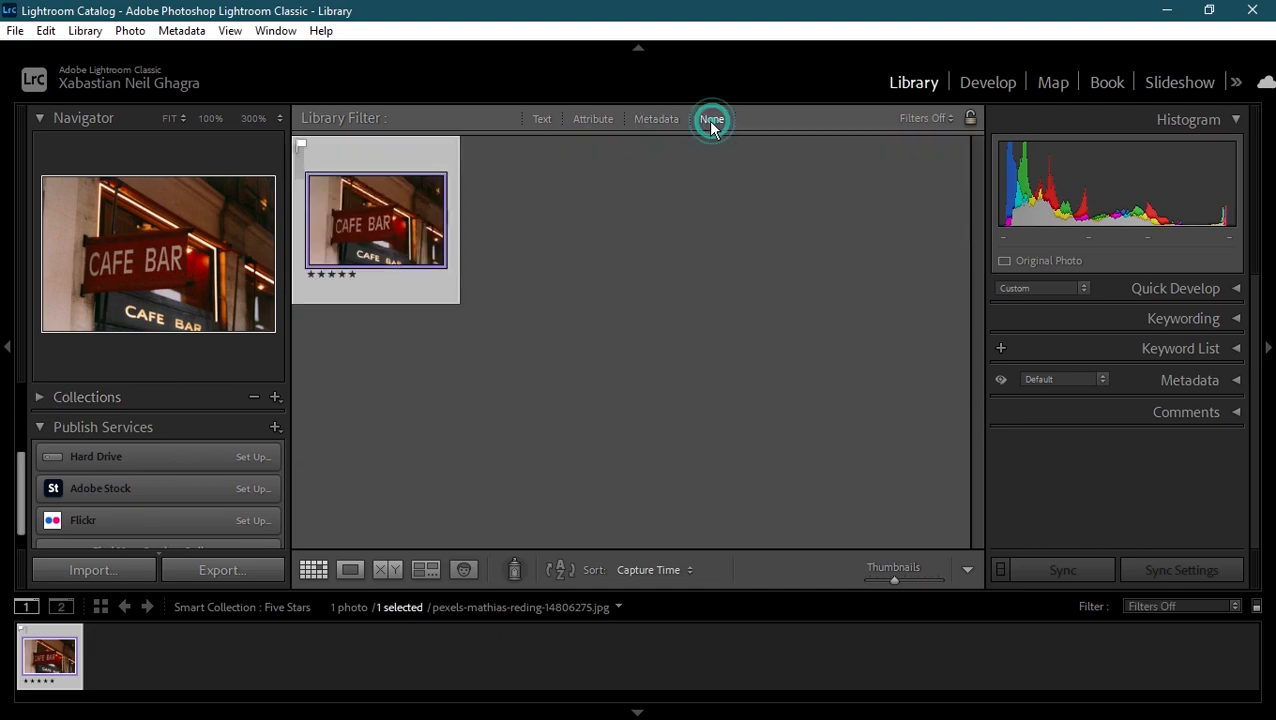
Step: View the photo in Loupe view and toggle the filter bar display to return to the grid
double_click(404, 202)
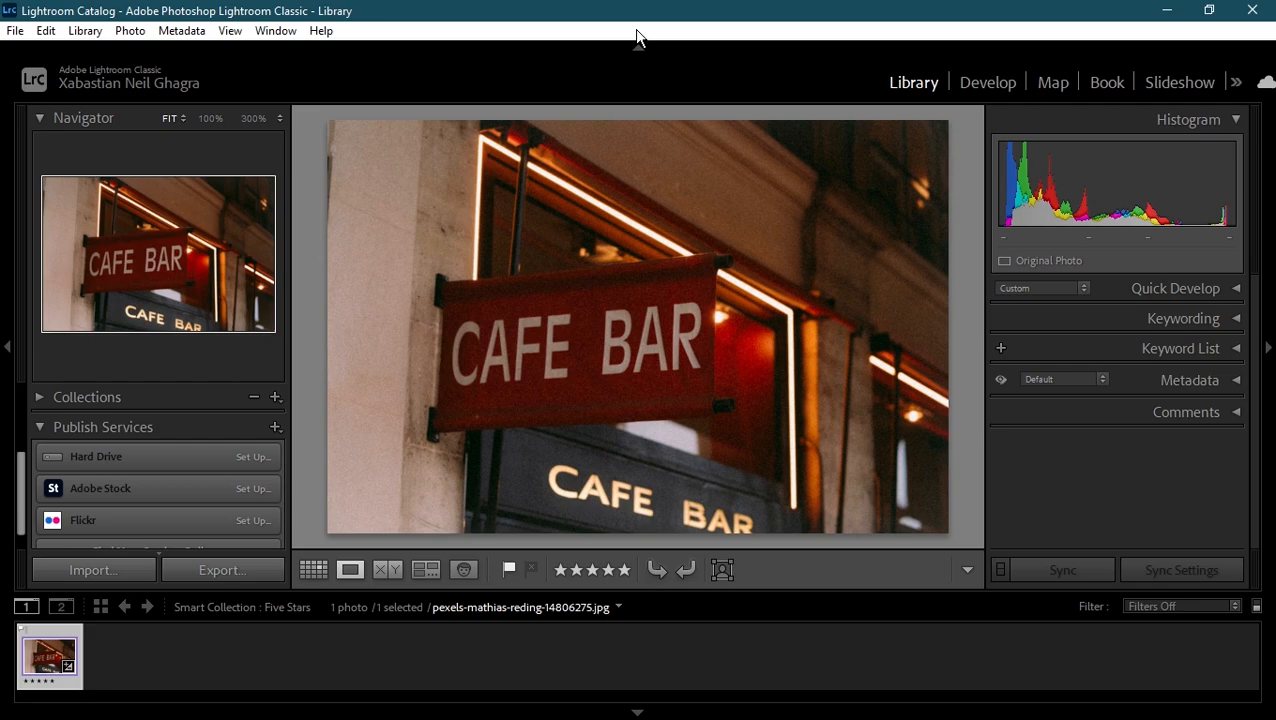
click(231, 32)
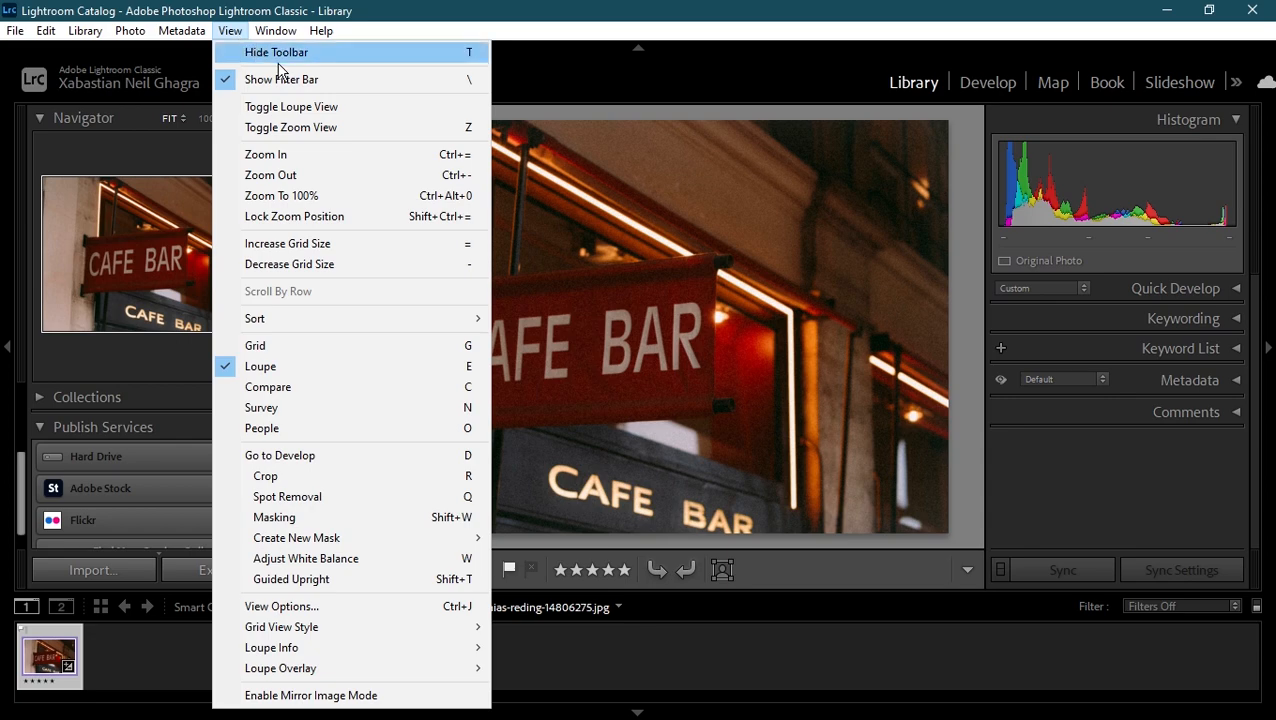
click(321, 79)
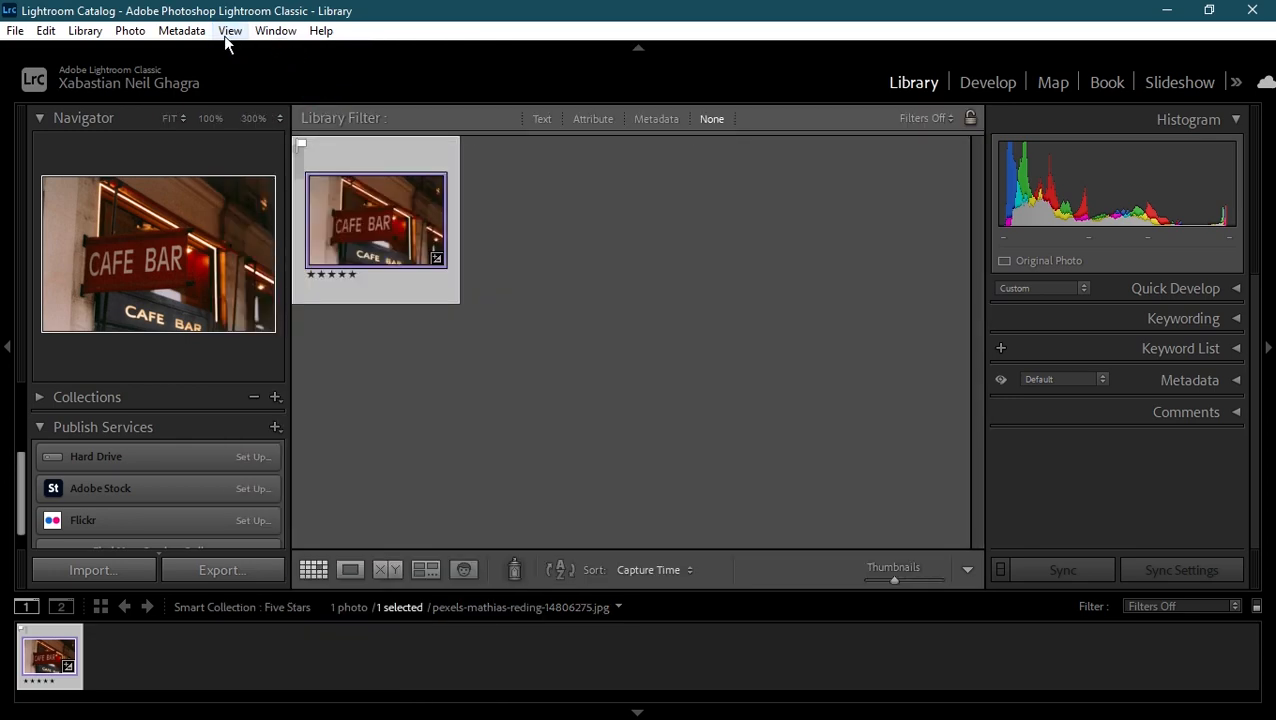
click(224, 36)
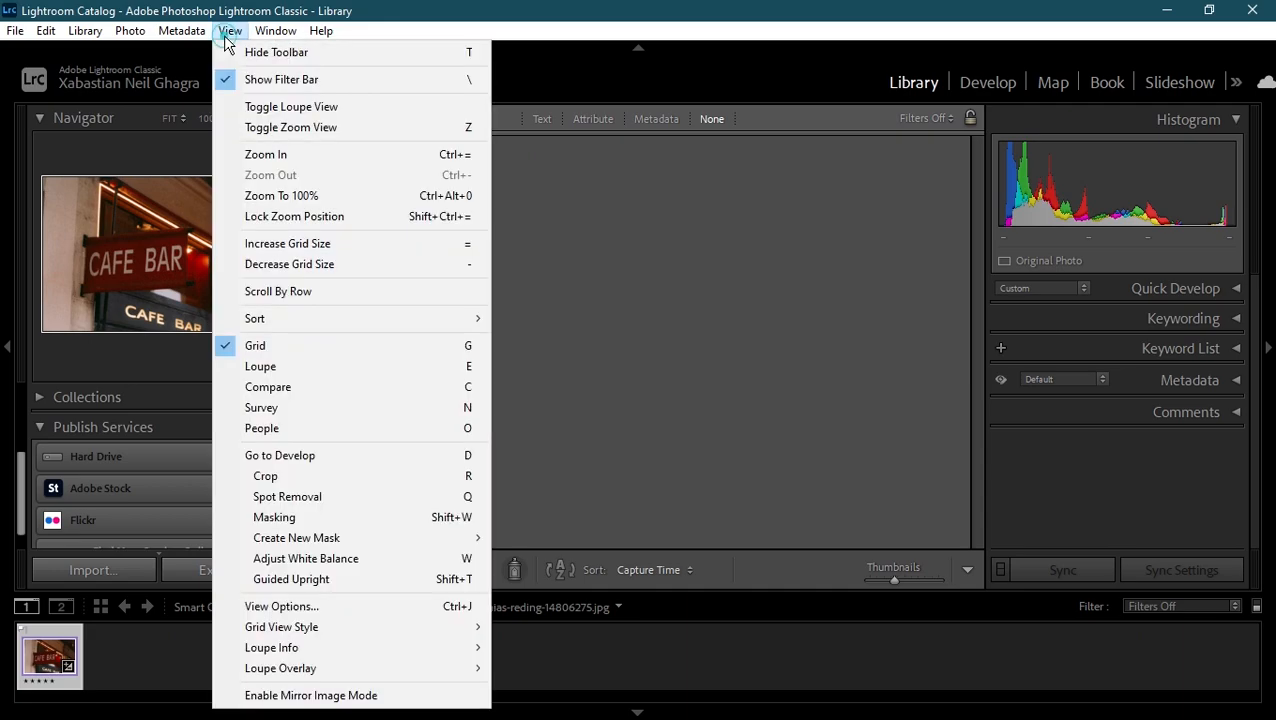
click(278, 82)
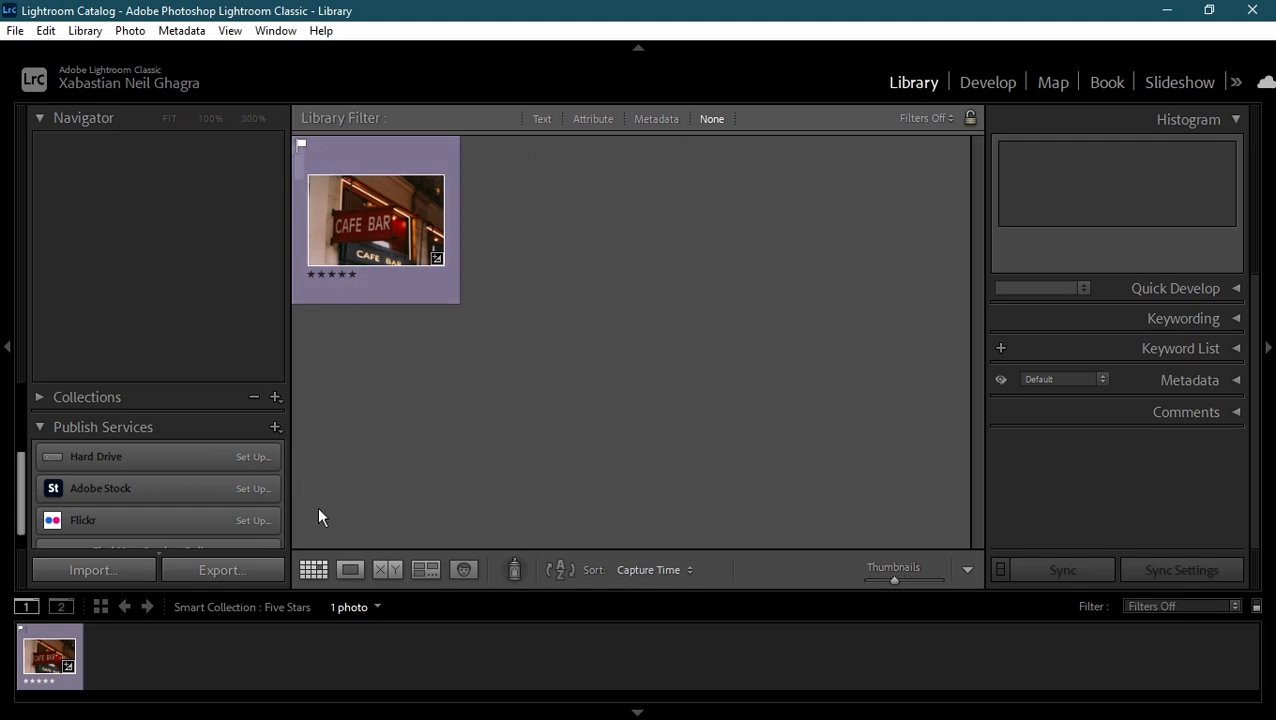
Step: Scroll through Publish Services and hide the filter bar above the photo grid
scroll(231, 522, down, 1)
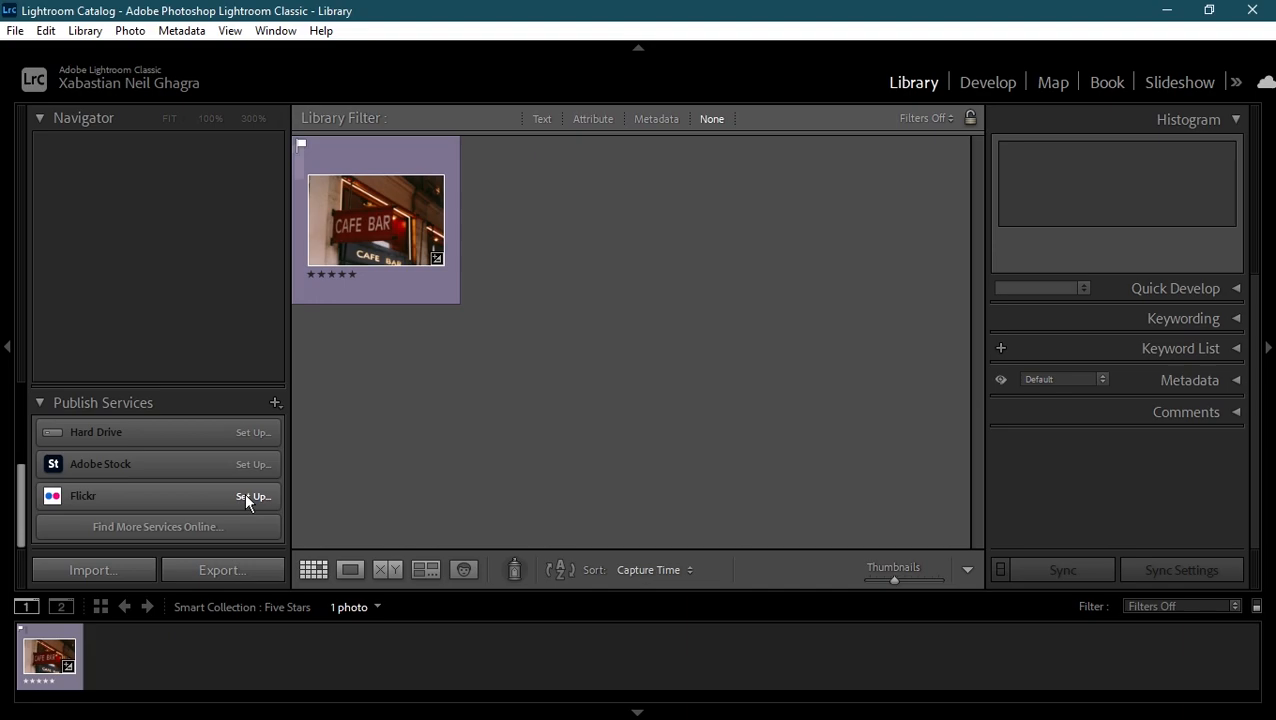
click(230, 30)
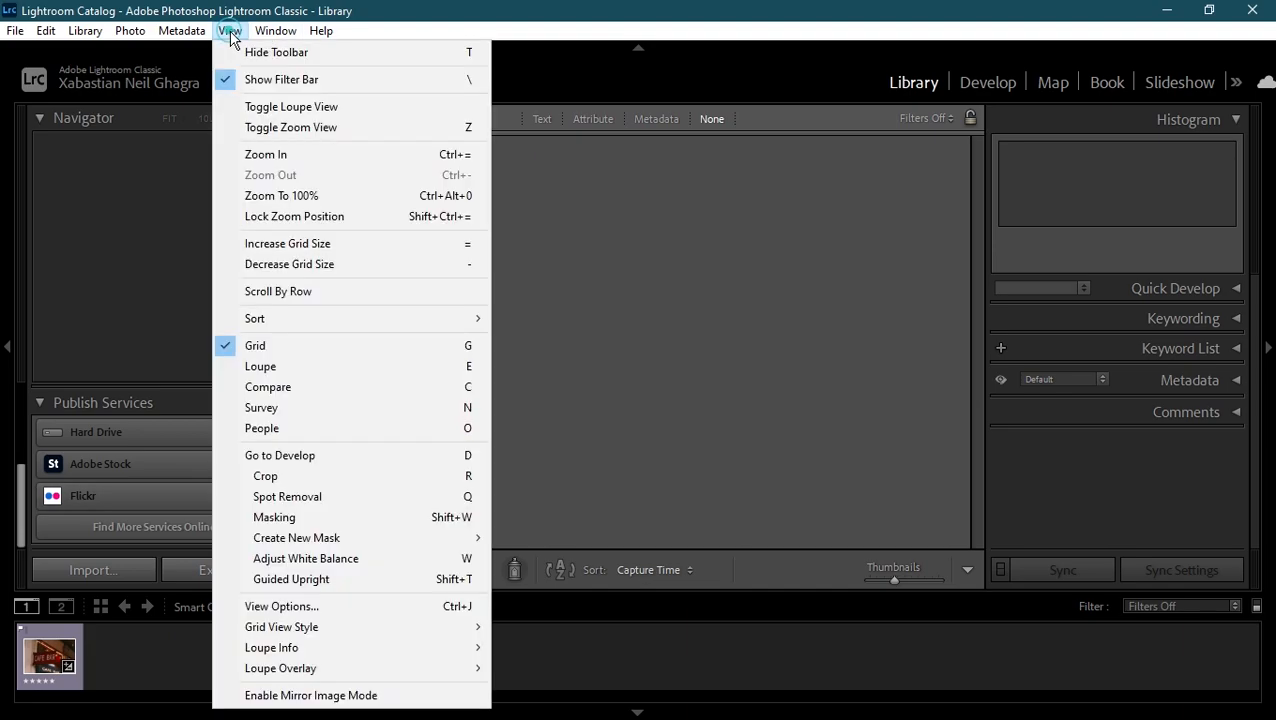
click(312, 77)
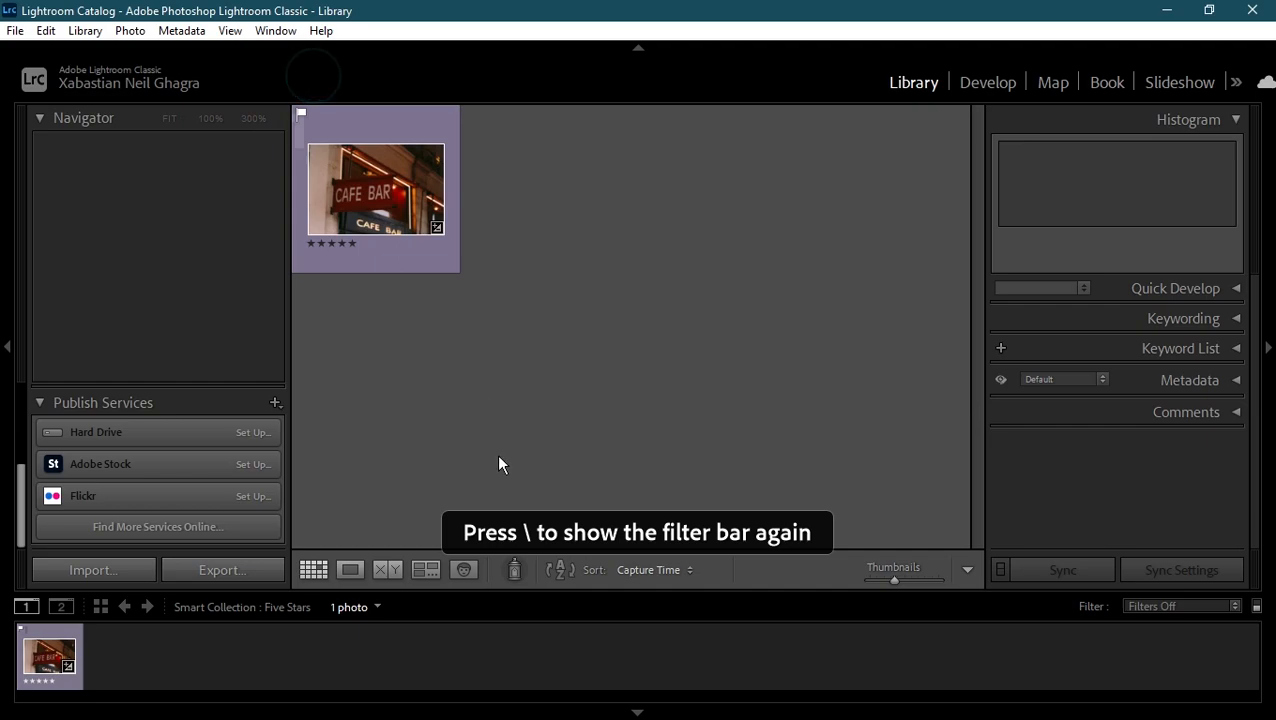
Step: Open the cafe sign photo in Loupe view, and show the filter bar with the grid again
click(383, 206)
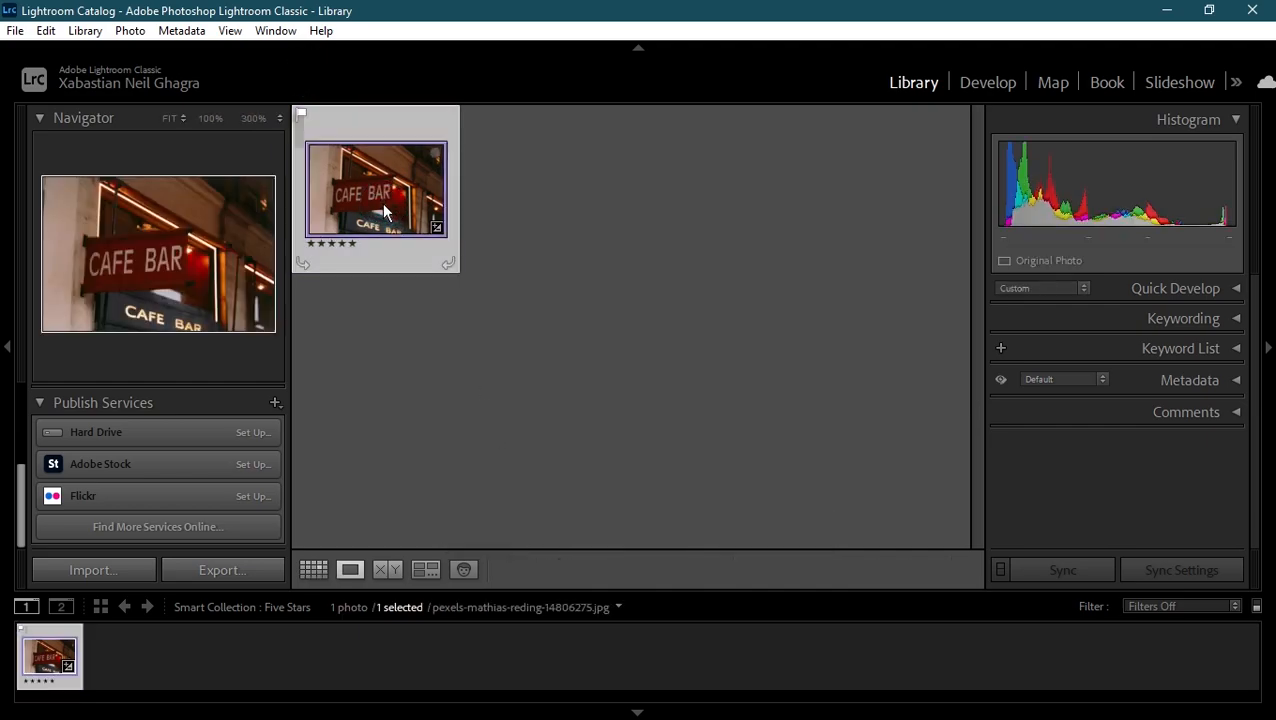
double_click(383, 206)
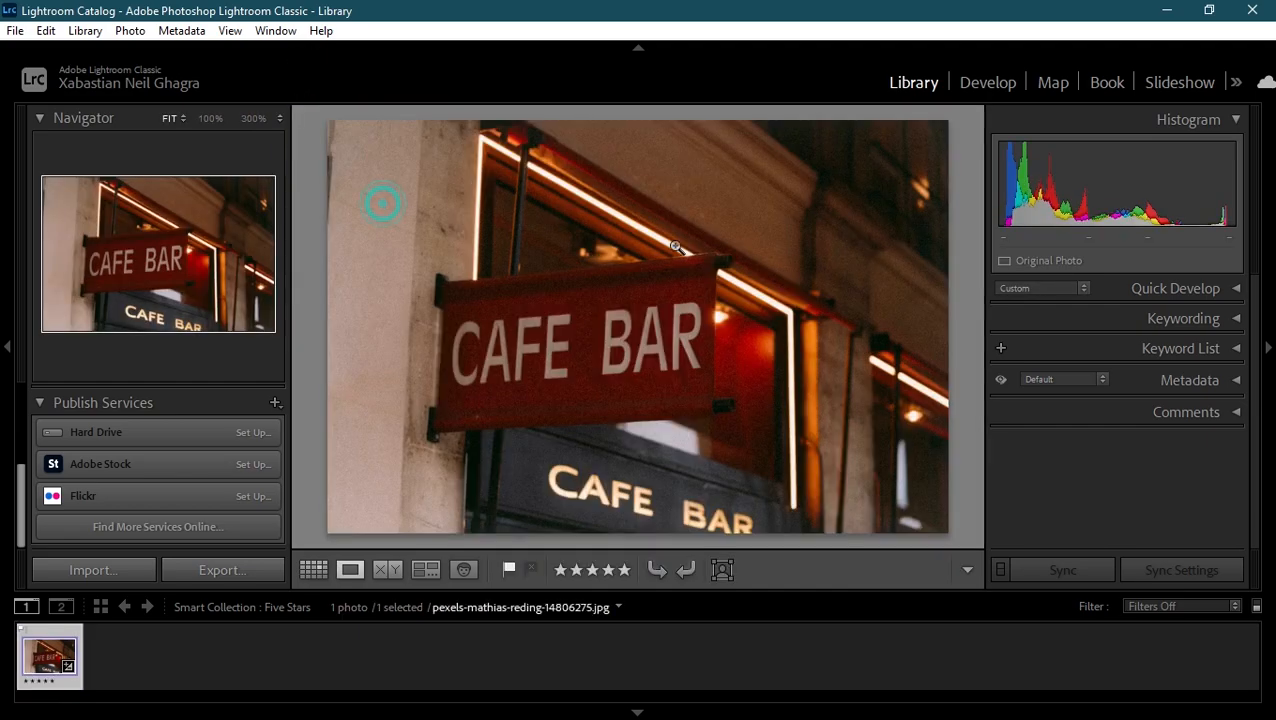
click(230, 30)
click(276, 78)
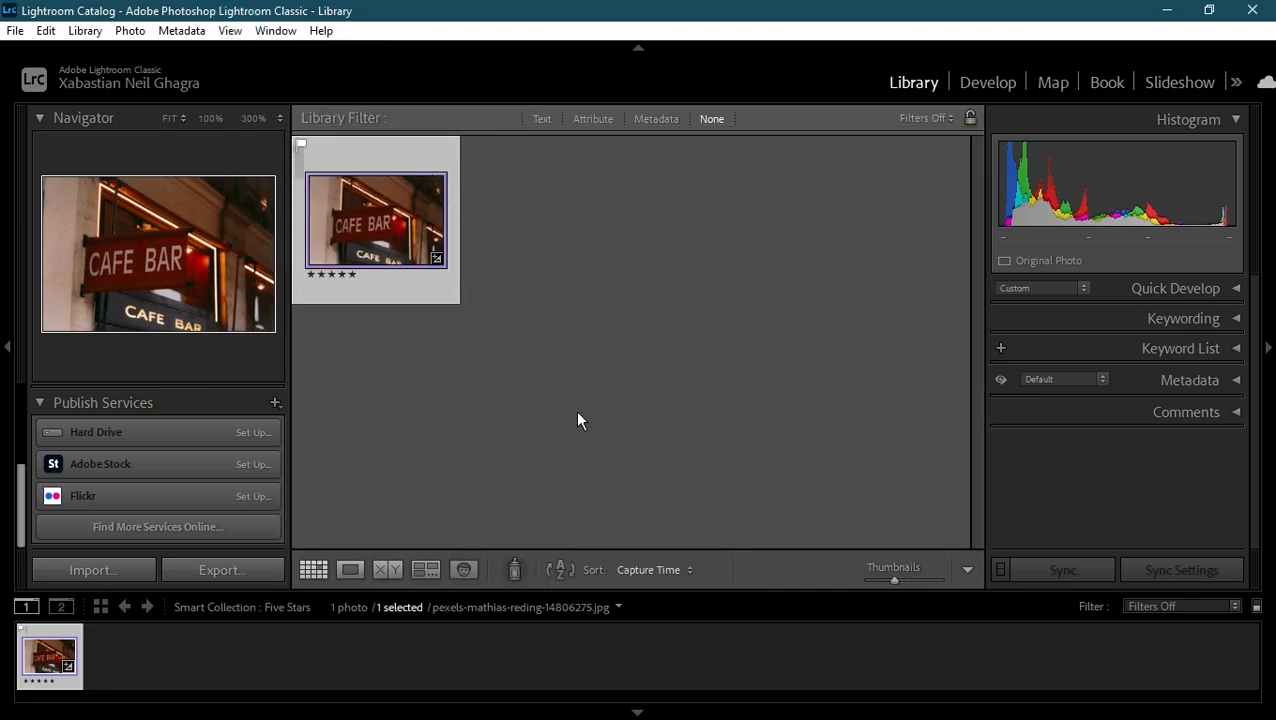
Step: Apply the Flagged filter preset to the collection, and switch the filter to the Rated preset
click(938, 122)
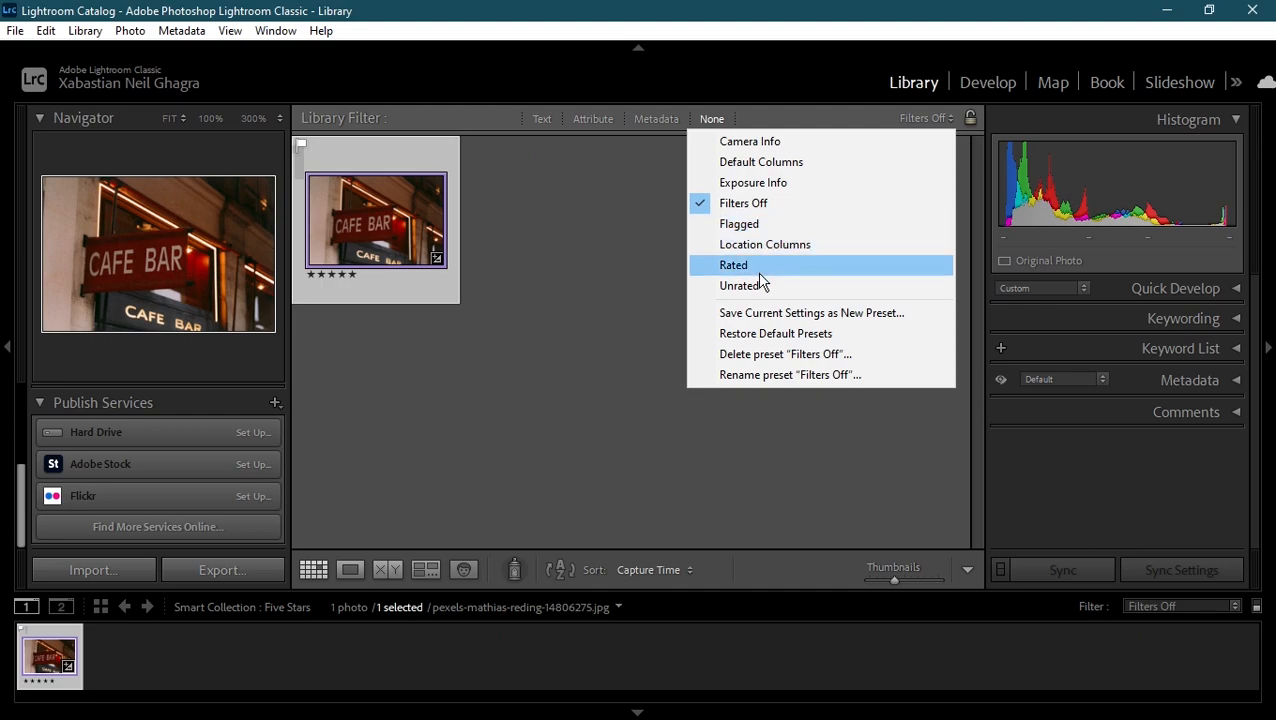
click(767, 226)
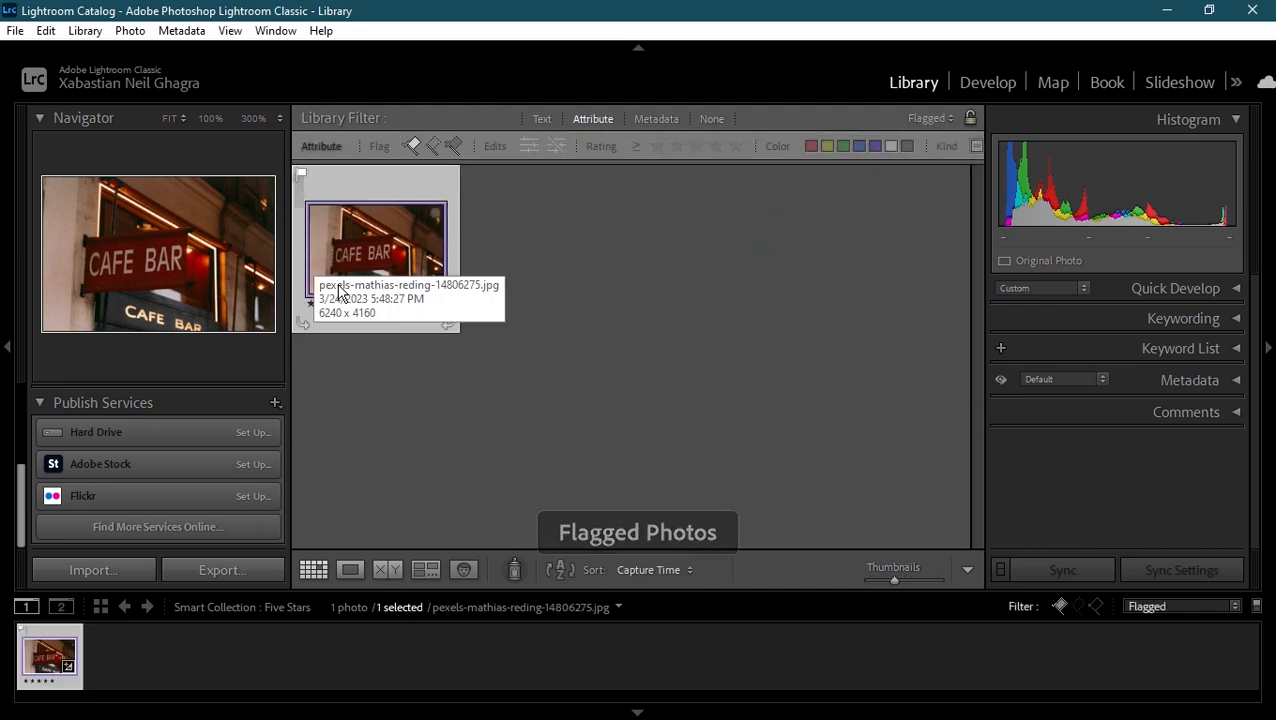
click(929, 118)
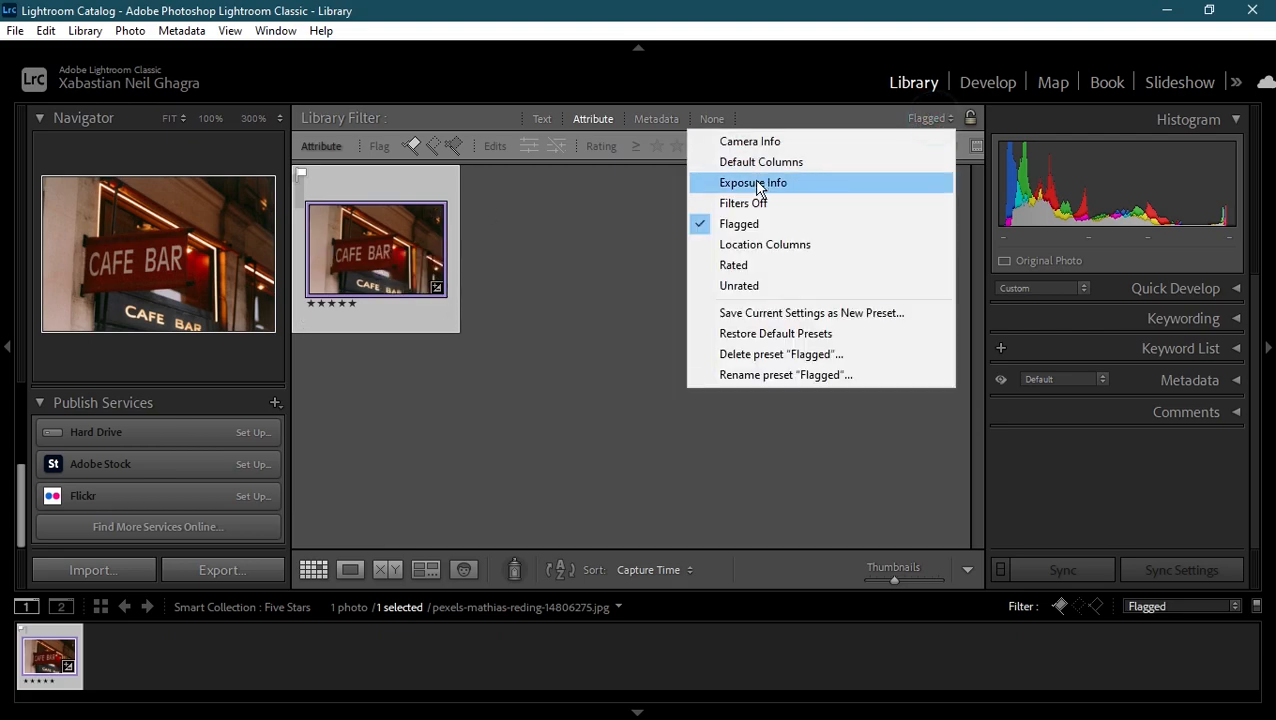
click(743, 265)
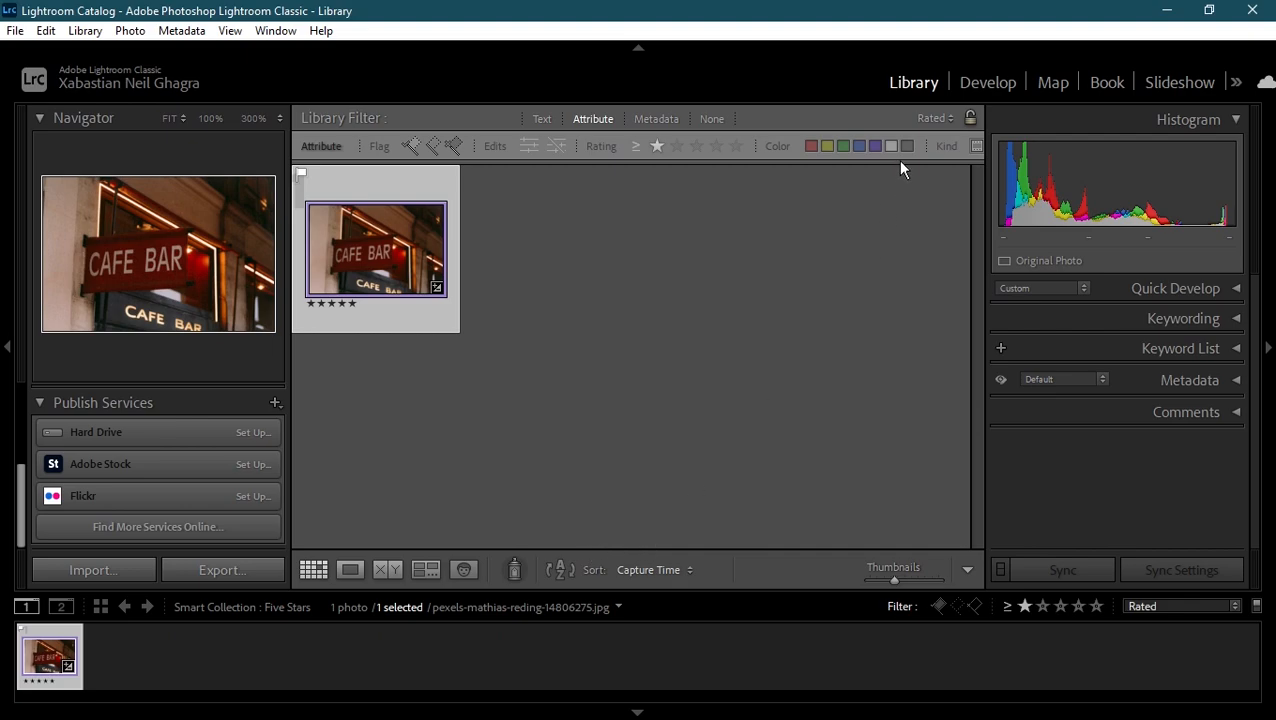
click(936, 119)
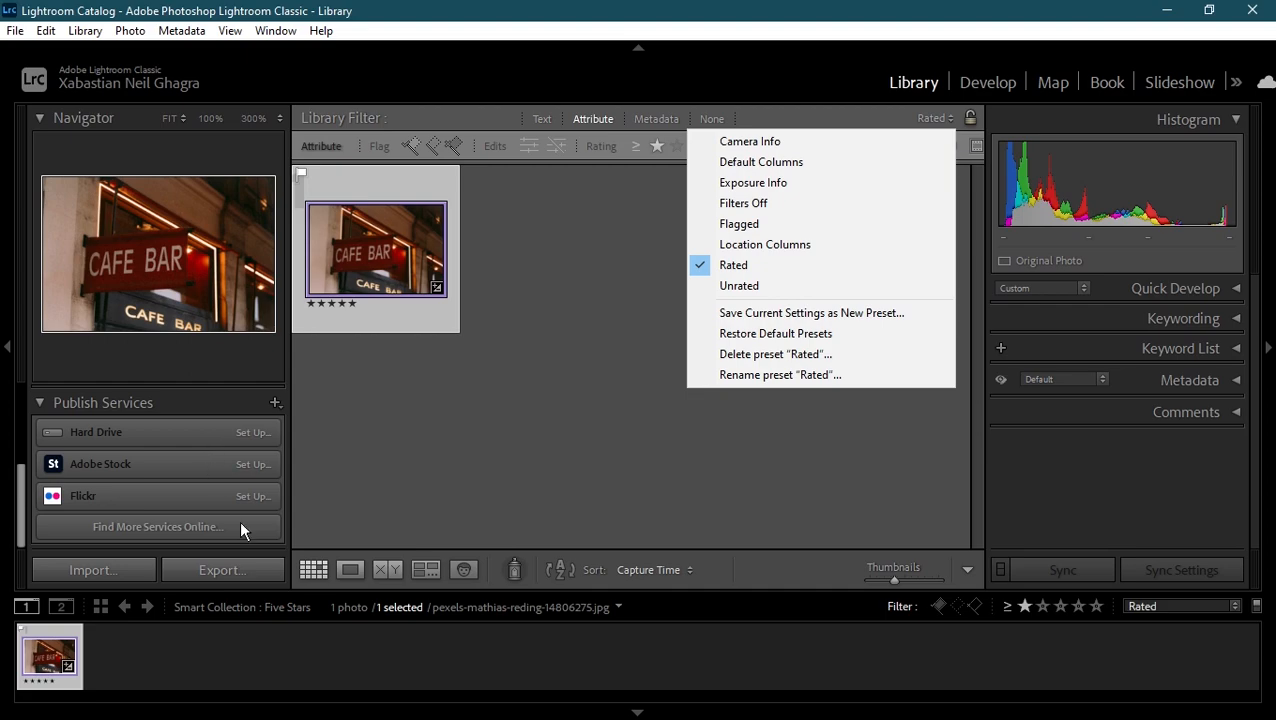
Step: Import the checked photos from the Lightroom SETUP folder on Steam (F:), including its subfolders, by adding them to the catalog
click(101, 557)
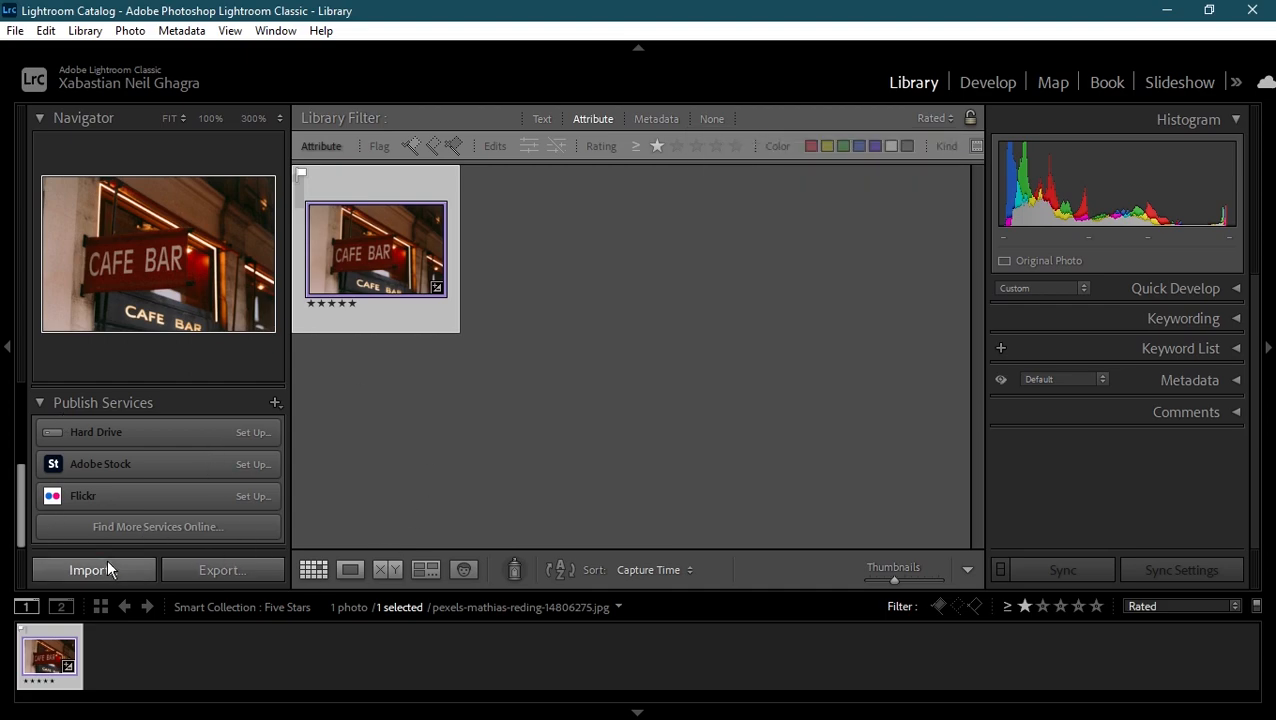
click(104, 558)
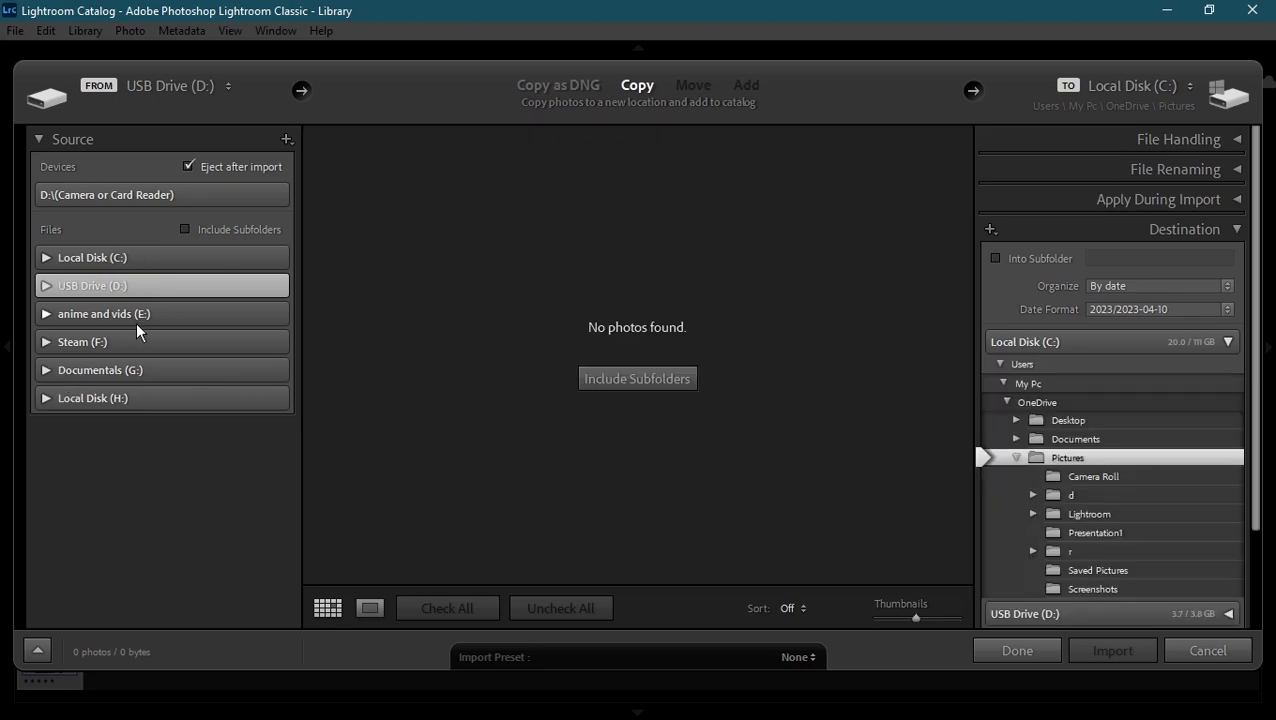
click(72, 343)
click(162, 438)
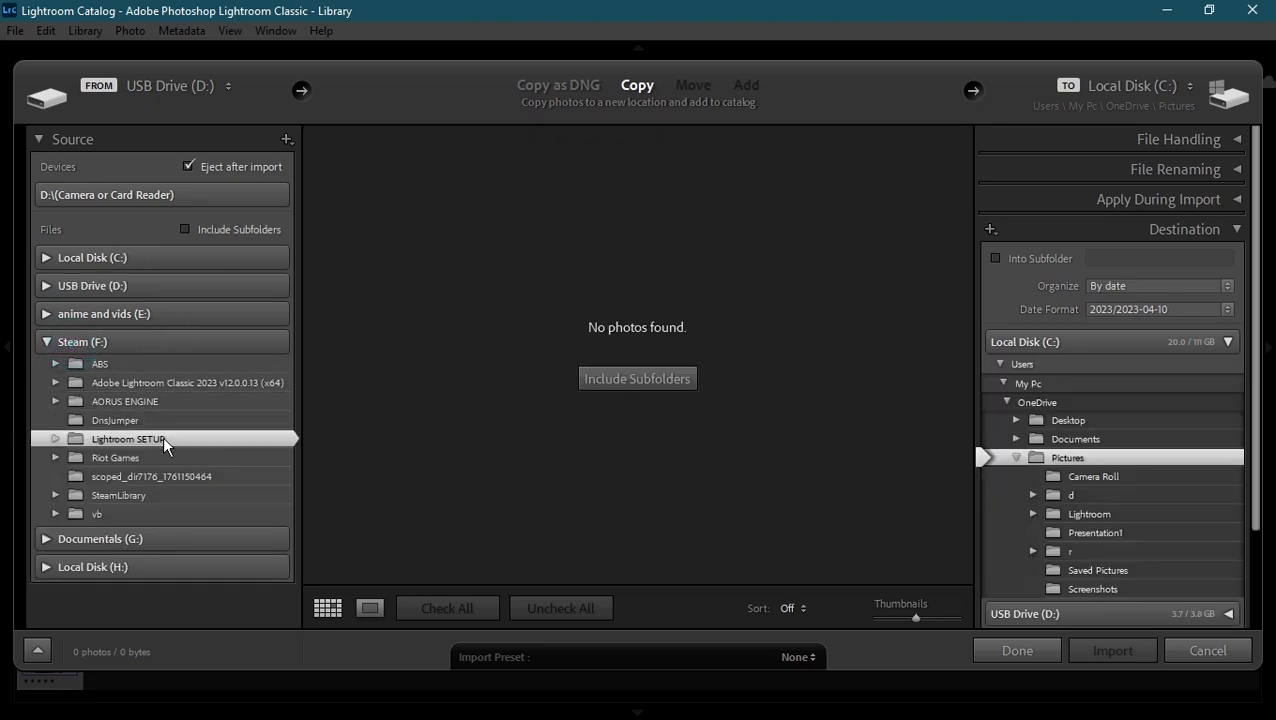
click(632, 364)
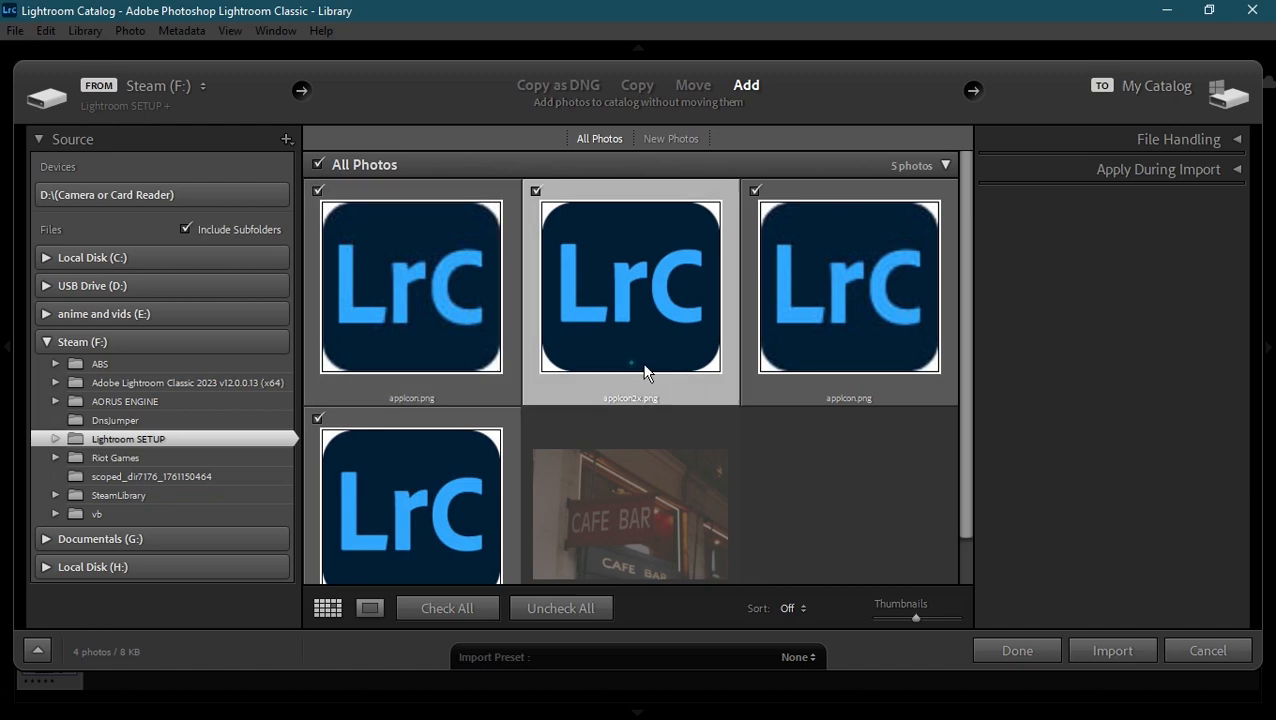
click(1132, 654)
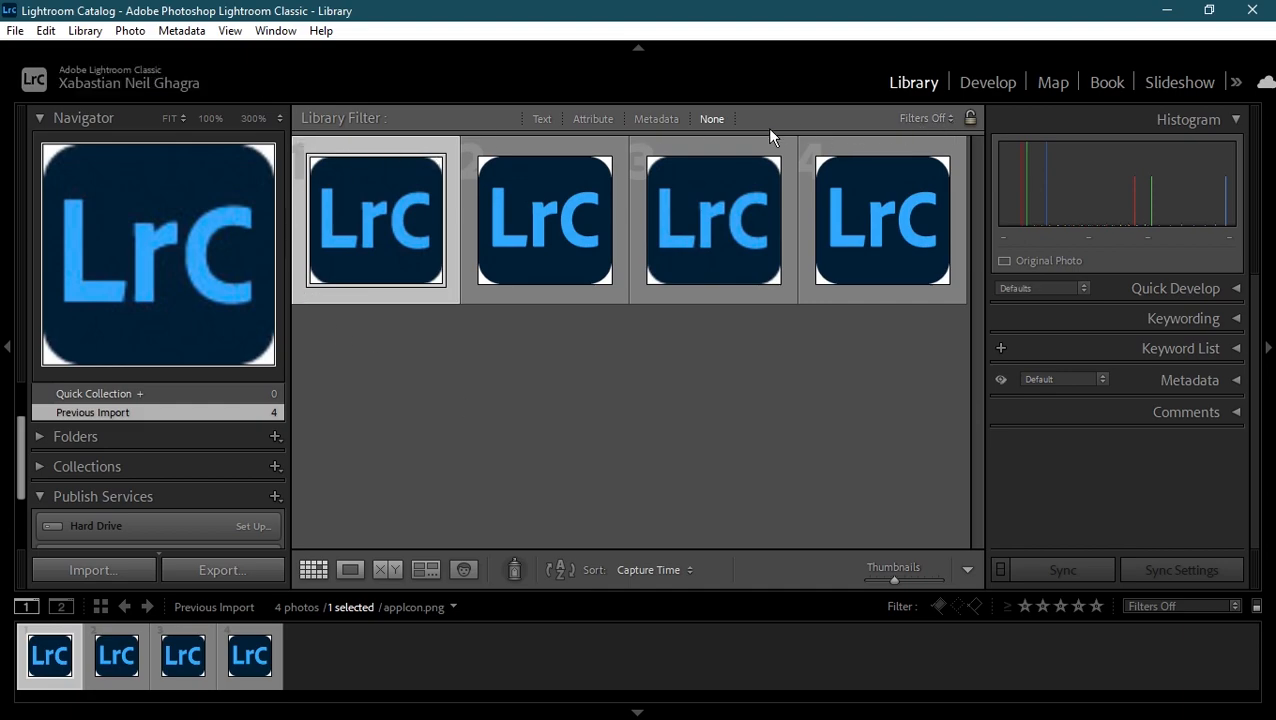
Step: Apply the Flagged filter preset to the previous import, and switch the source to All Photographs in the catalog
click(925, 118)
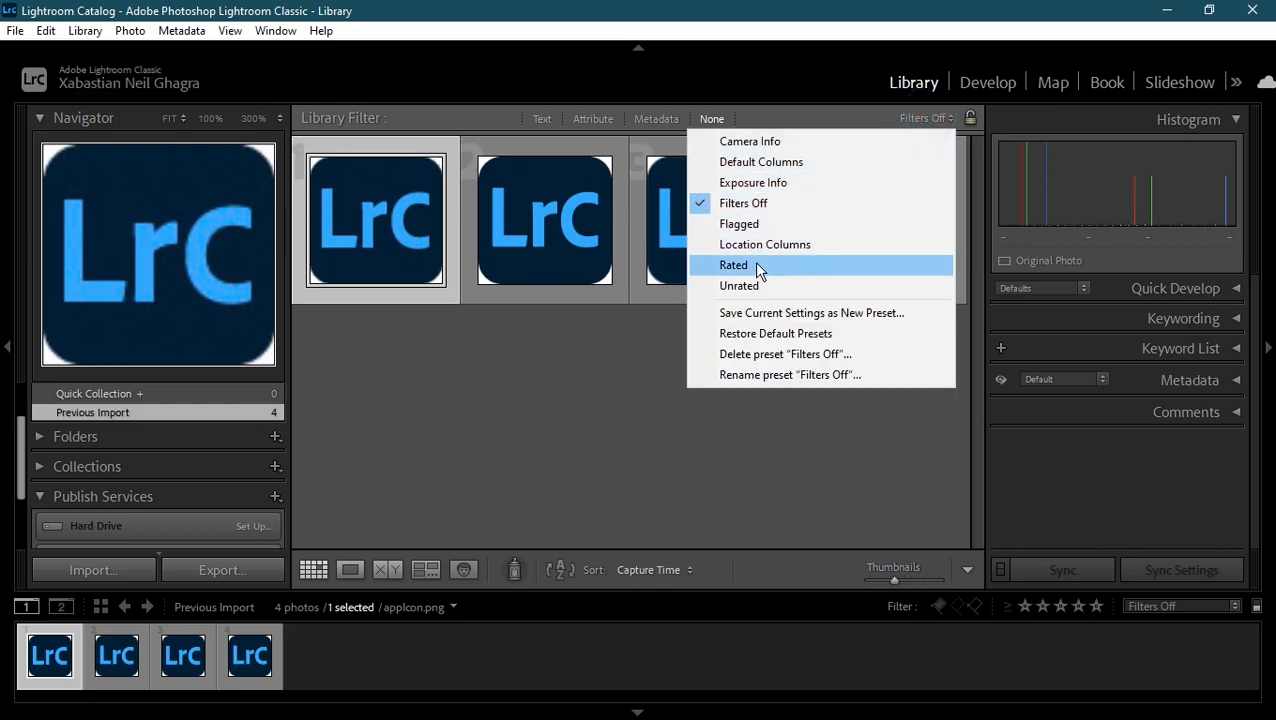
click(794, 228)
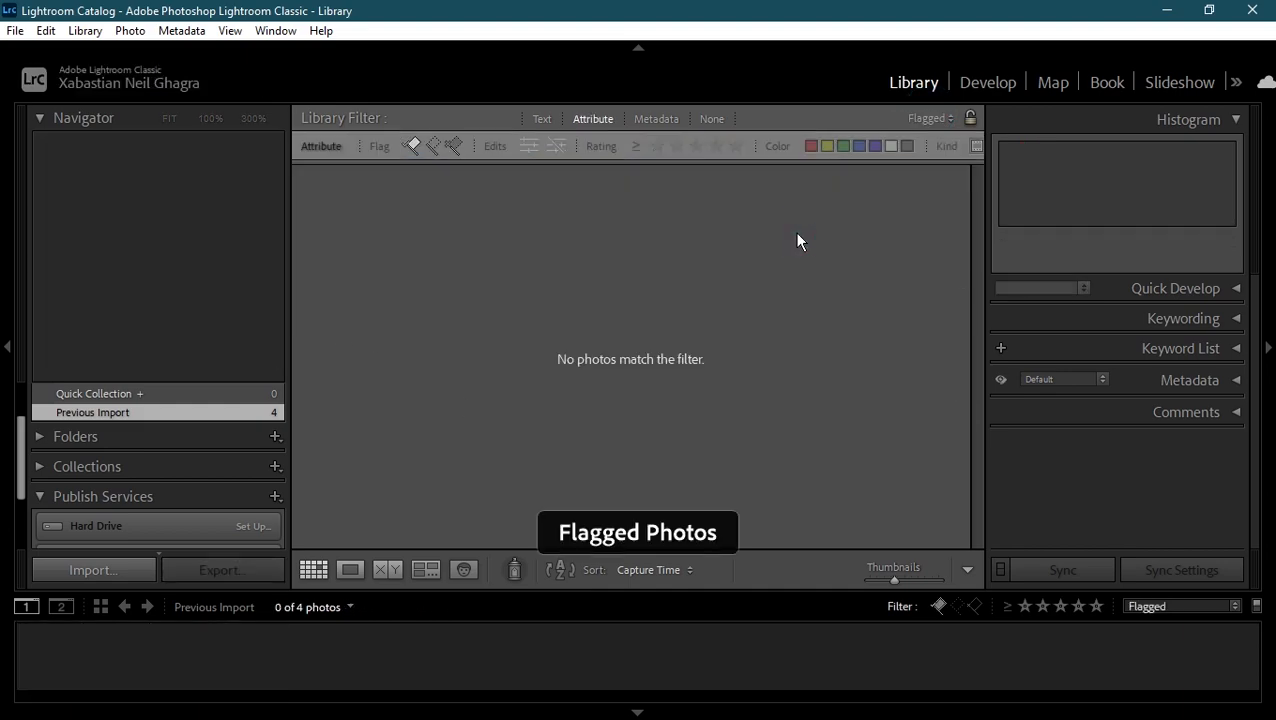
click(146, 425)
scroll(124, 420, up, 3)
click(135, 419)
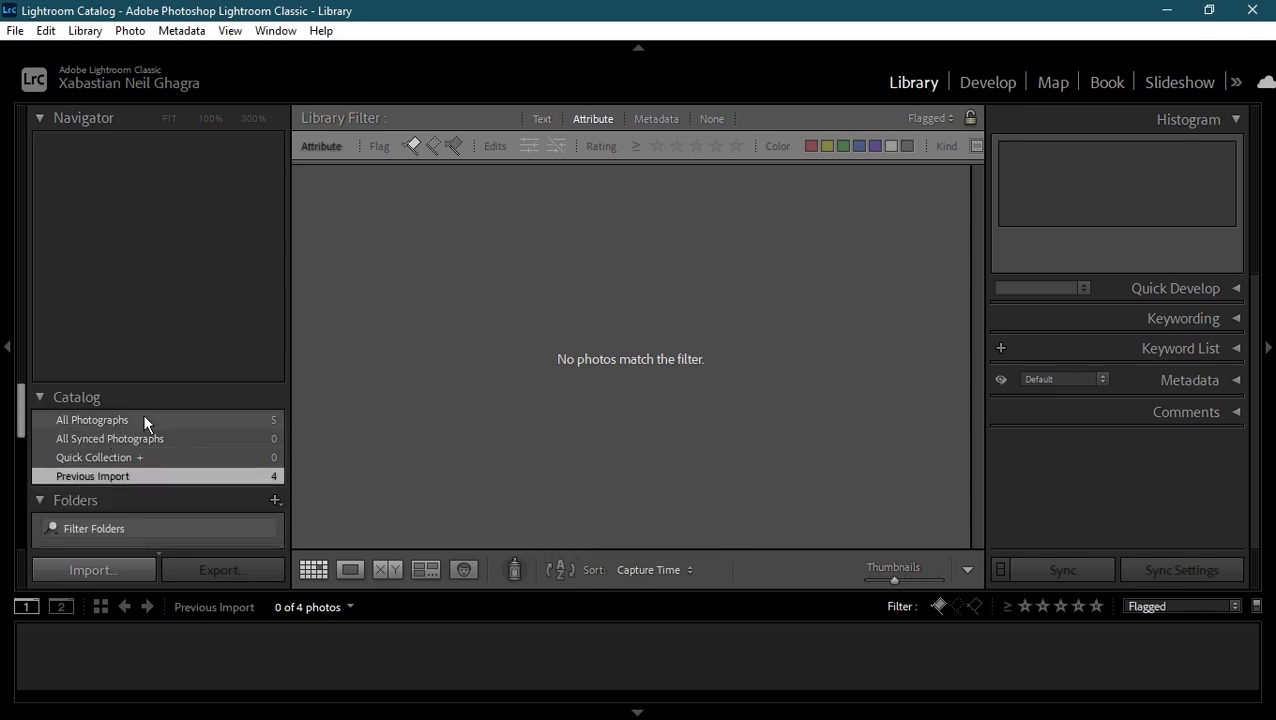
Step: Filter All Photographs with the Flagged and Rated presets in turn, and turn the filters off
click(906, 119)
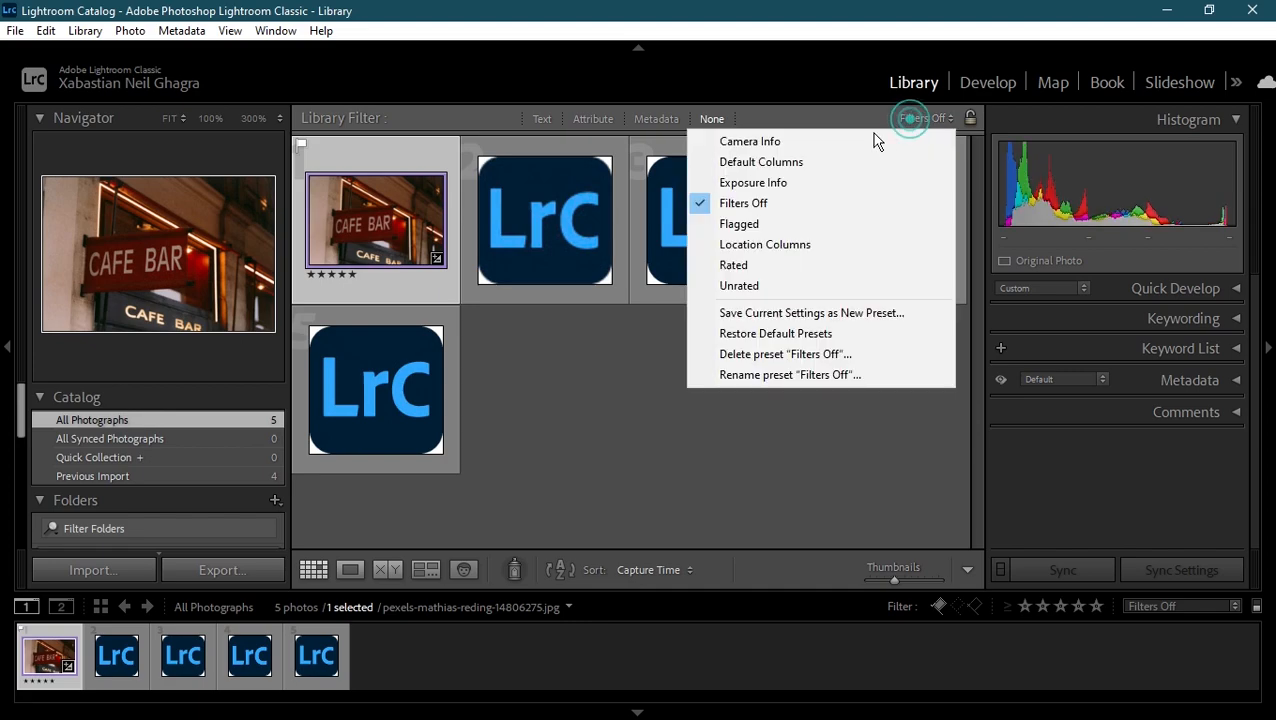
click(765, 227)
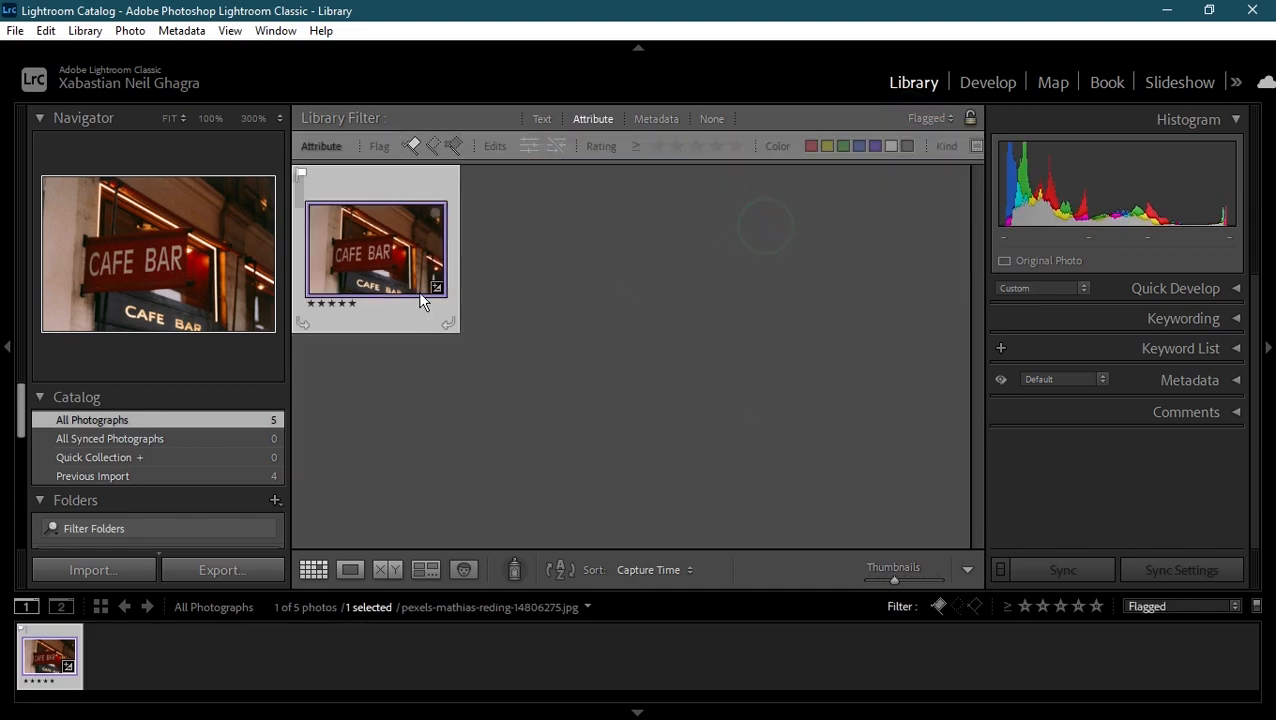
click(910, 117)
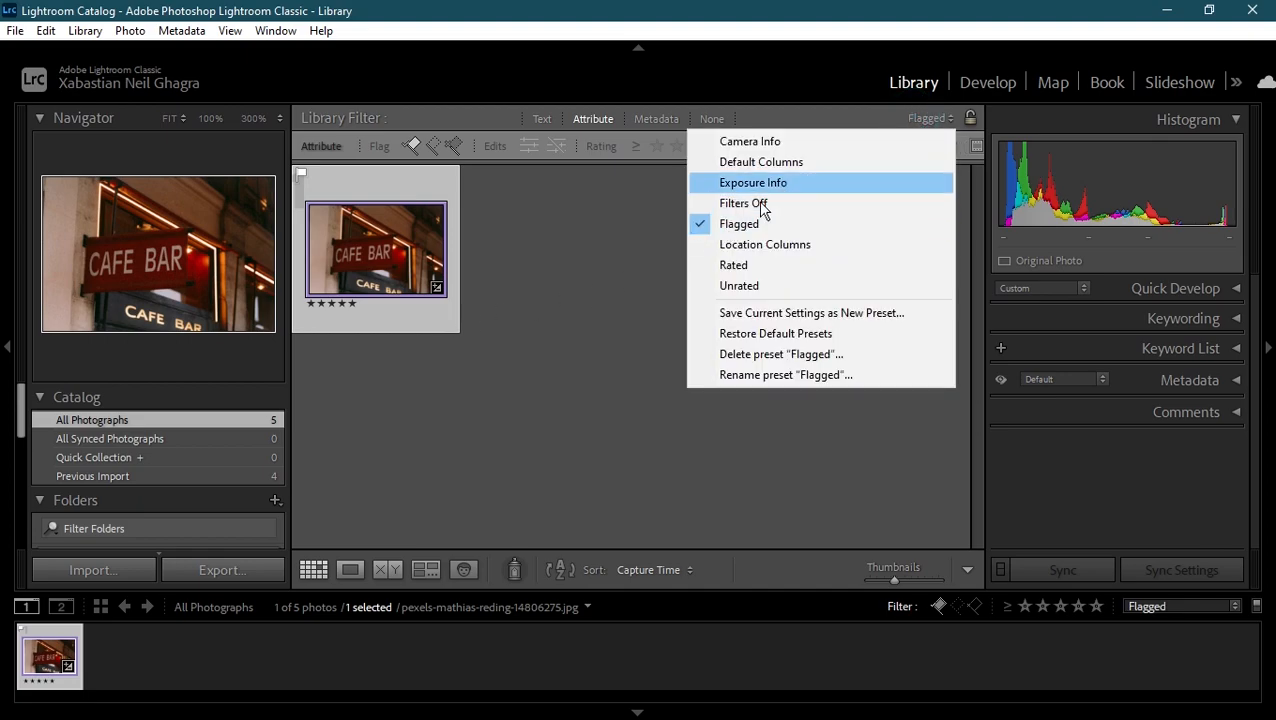
click(762, 266)
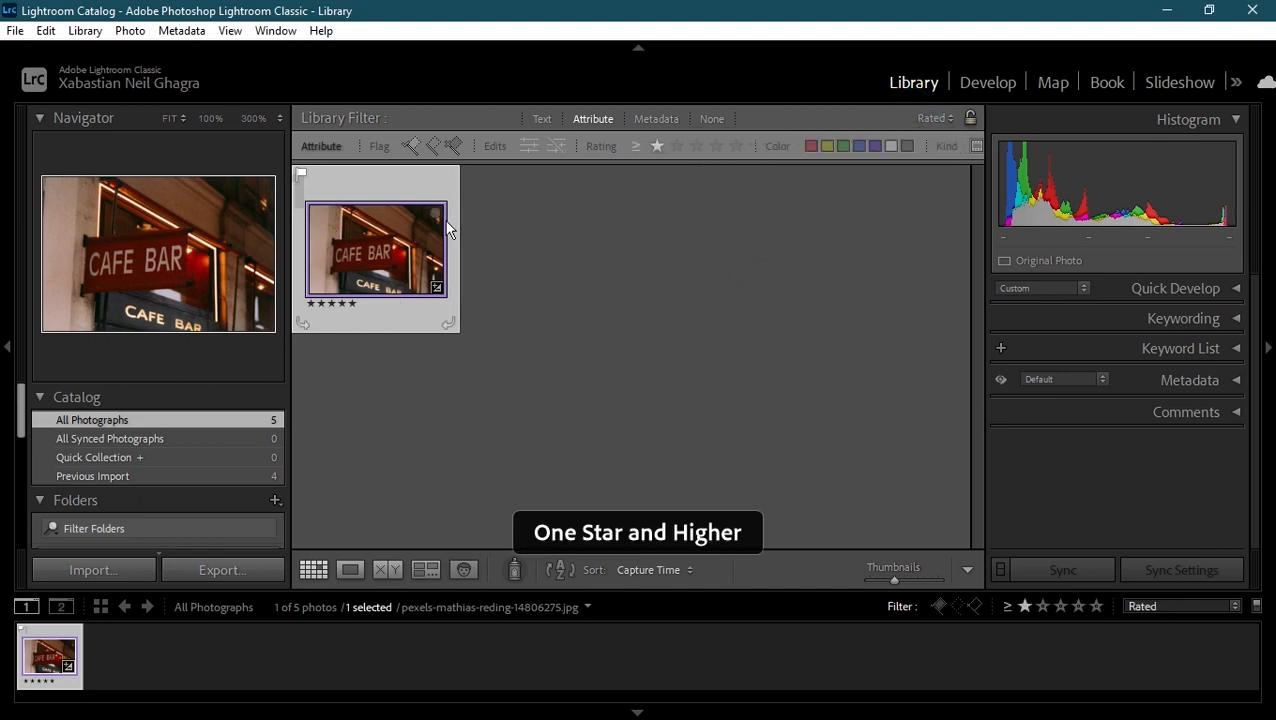
click(931, 118)
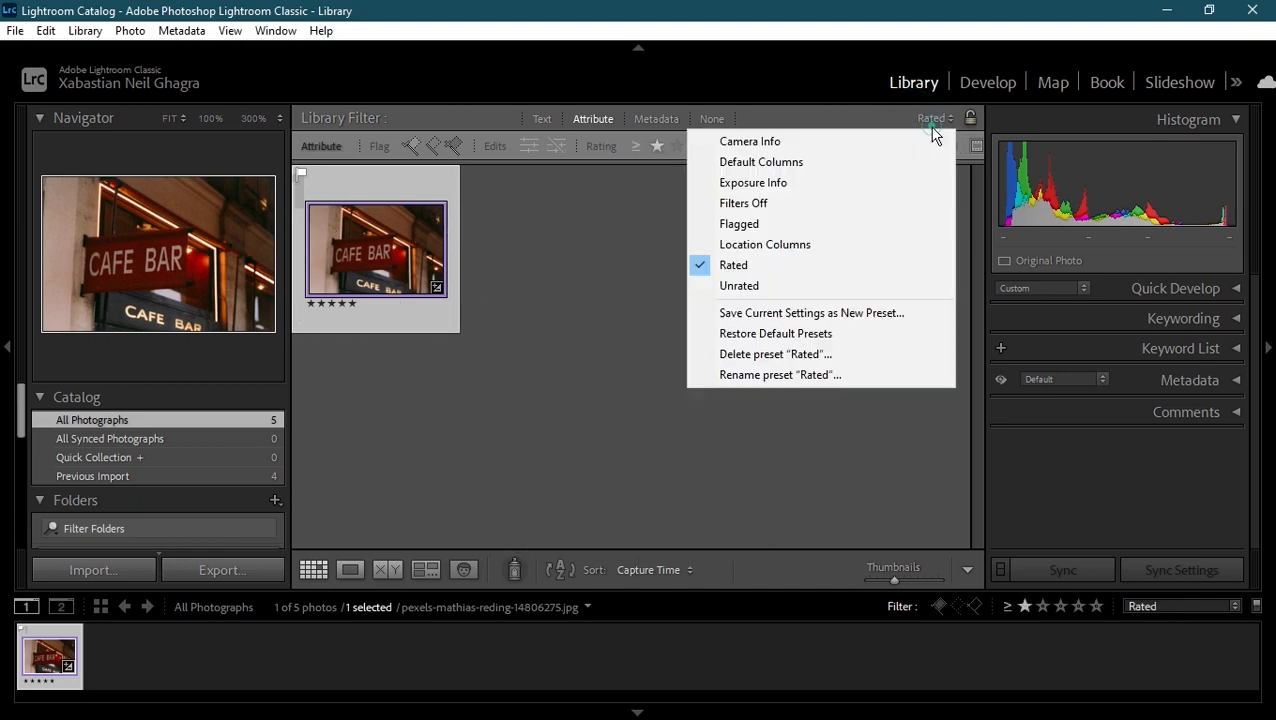
click(722, 204)
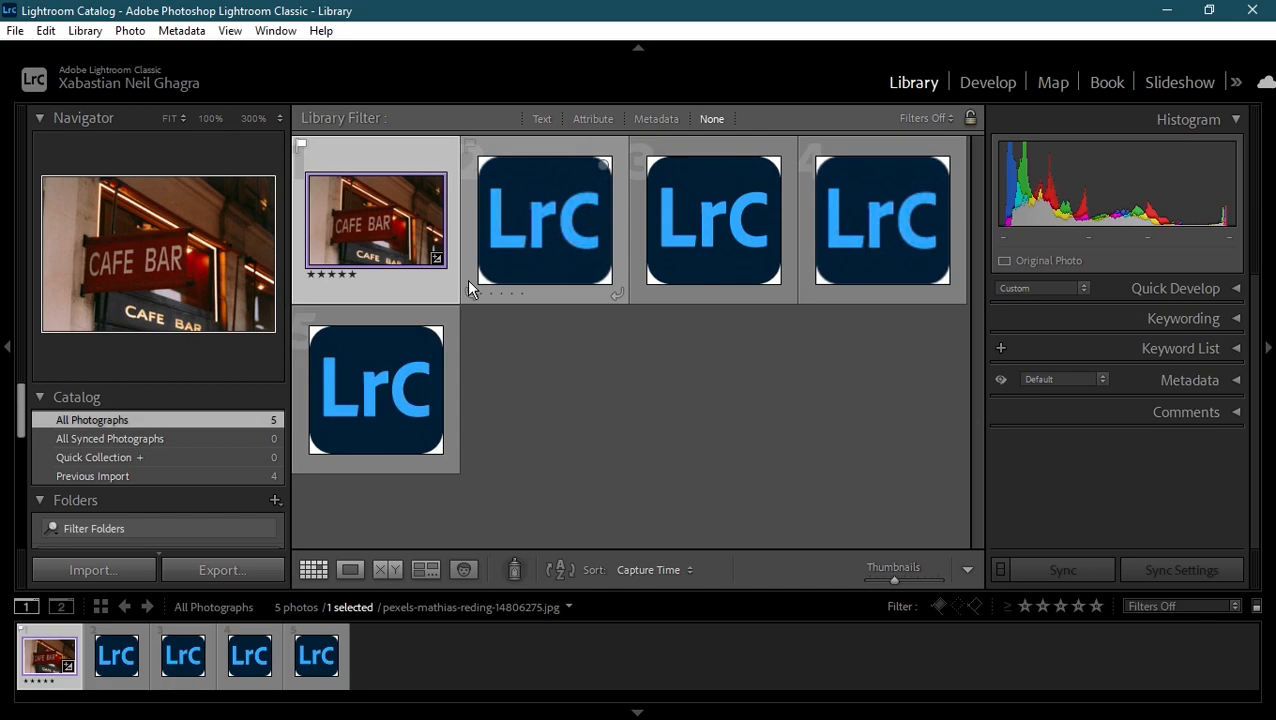
Step: Open the cafe sign photo in Loupe view and zoom in and out to inspect it
double_click(318, 220)
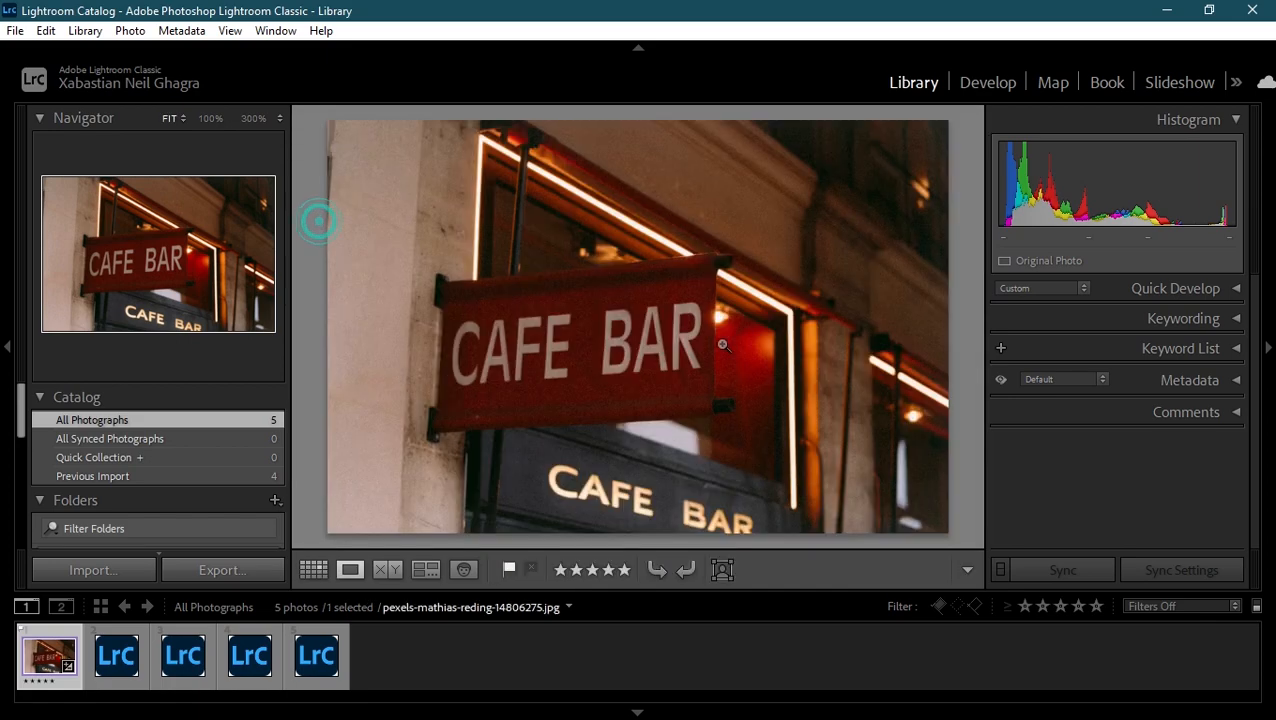
click(627, 344)
click(627, 344)
click(561, 335)
click(561, 334)
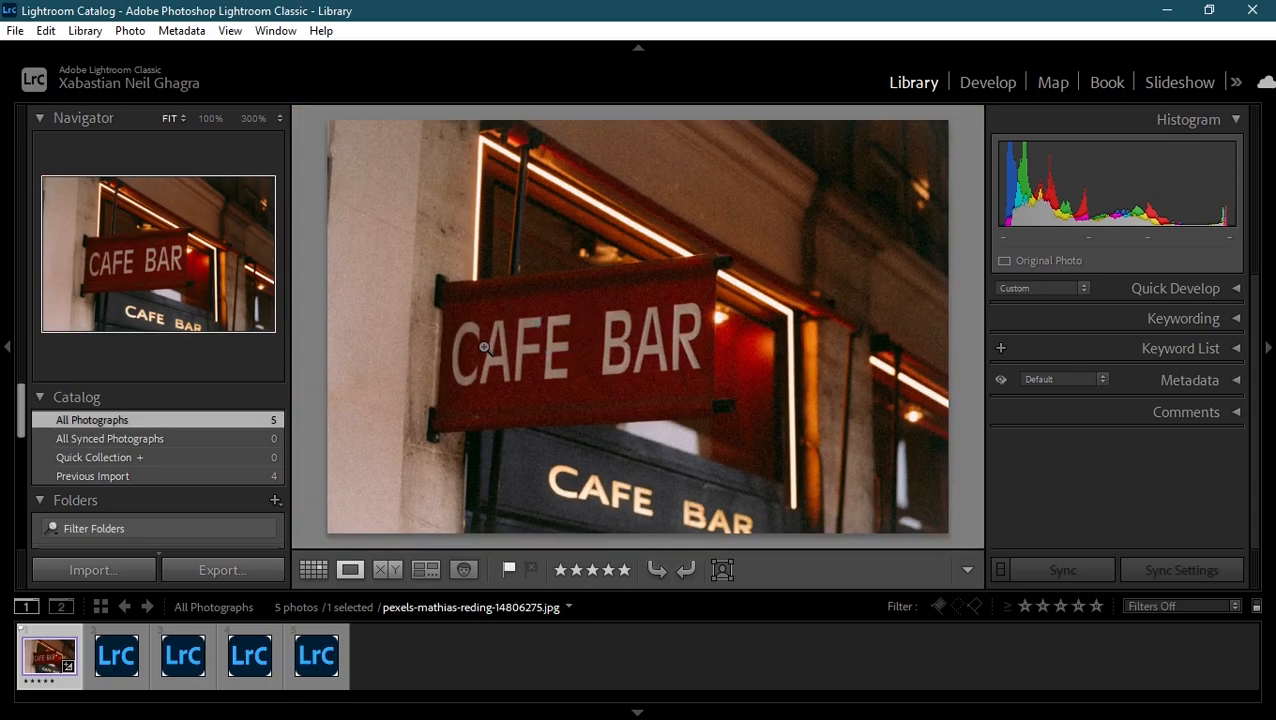